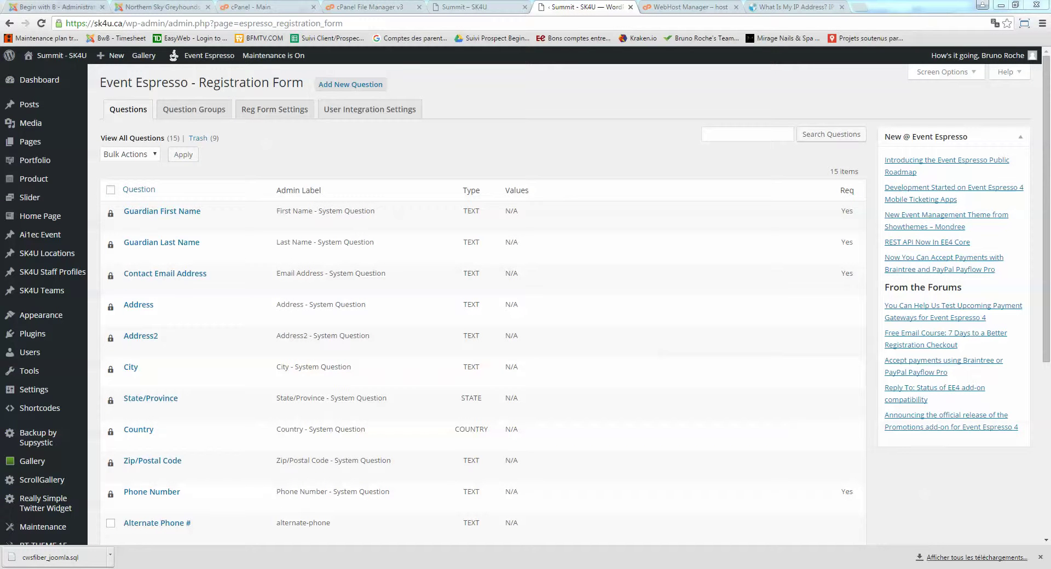
Launch 'curso' from the system search and scroll through the page
key("super")
type("curso")
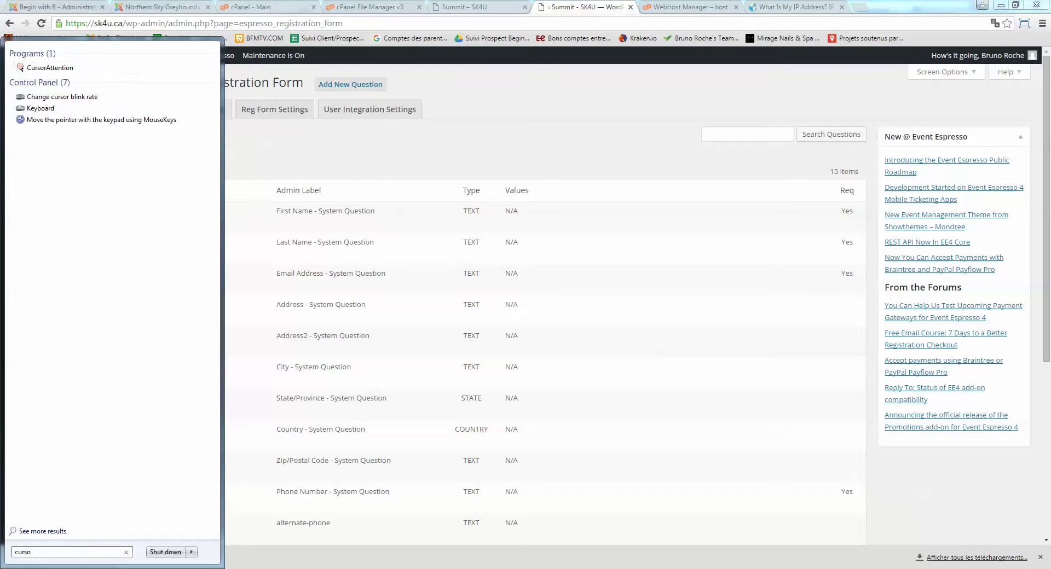
key("Return")
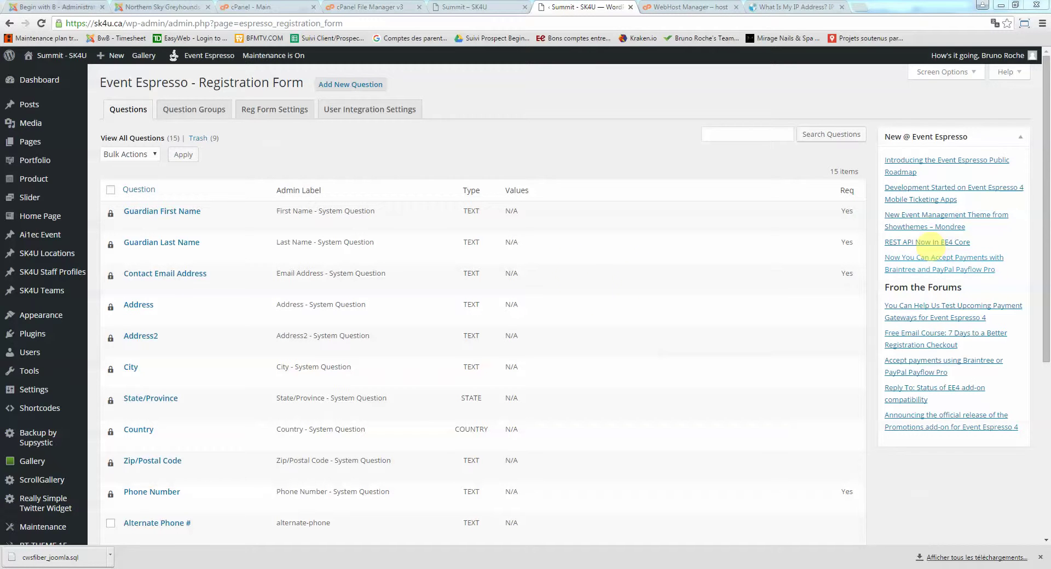
left_click_drag(1046, 176, 1043, 209)
scroll(602, 341, "down", 4)
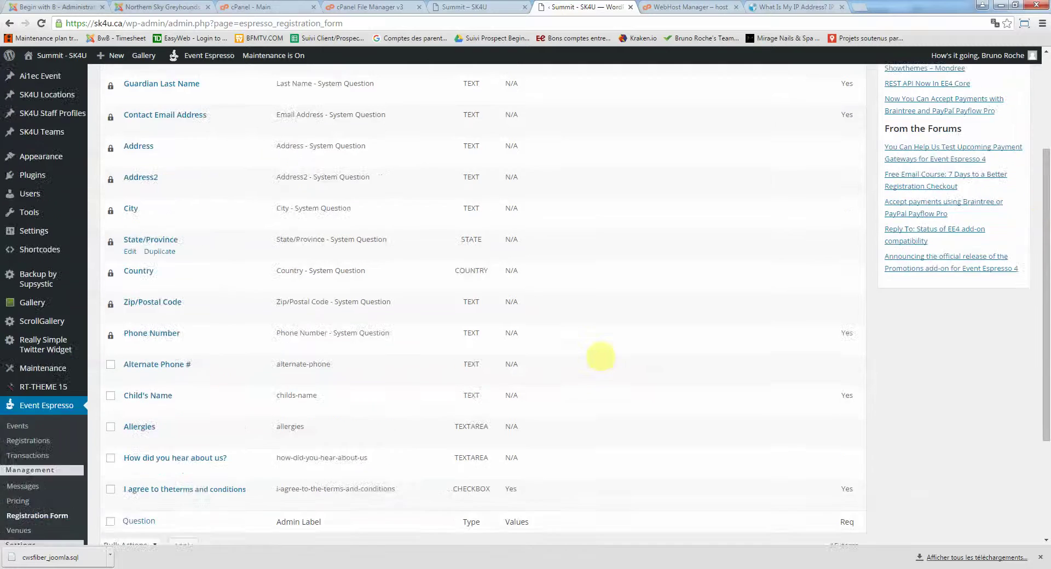
scroll(547, 366, "up", 1)
scroll(297, 381, "down", 1)
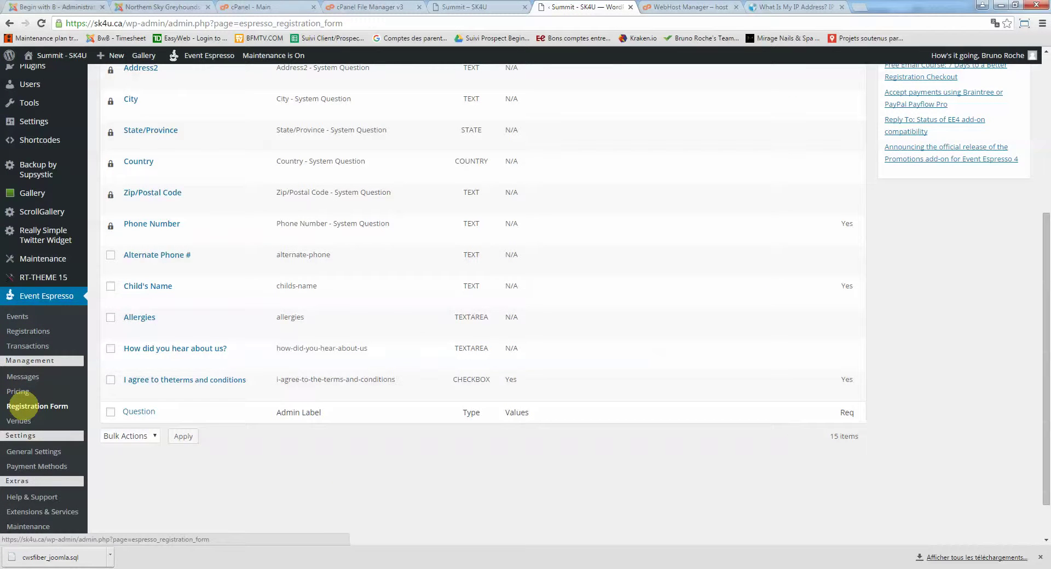
scroll(688, 429, "up", 5)
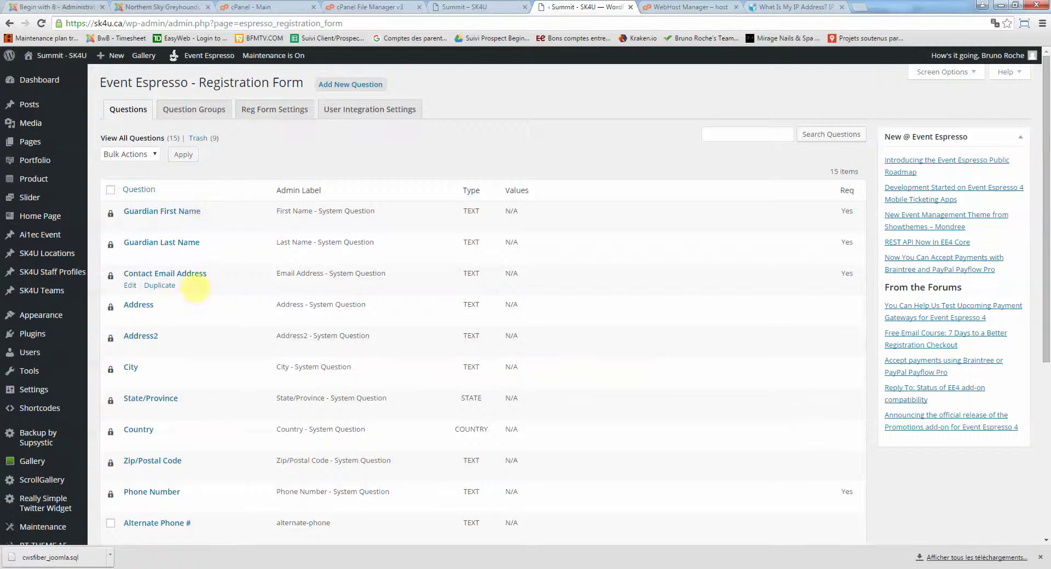
scroll(194, 287, "down", 2)
scroll(198, 382, "down", 1)
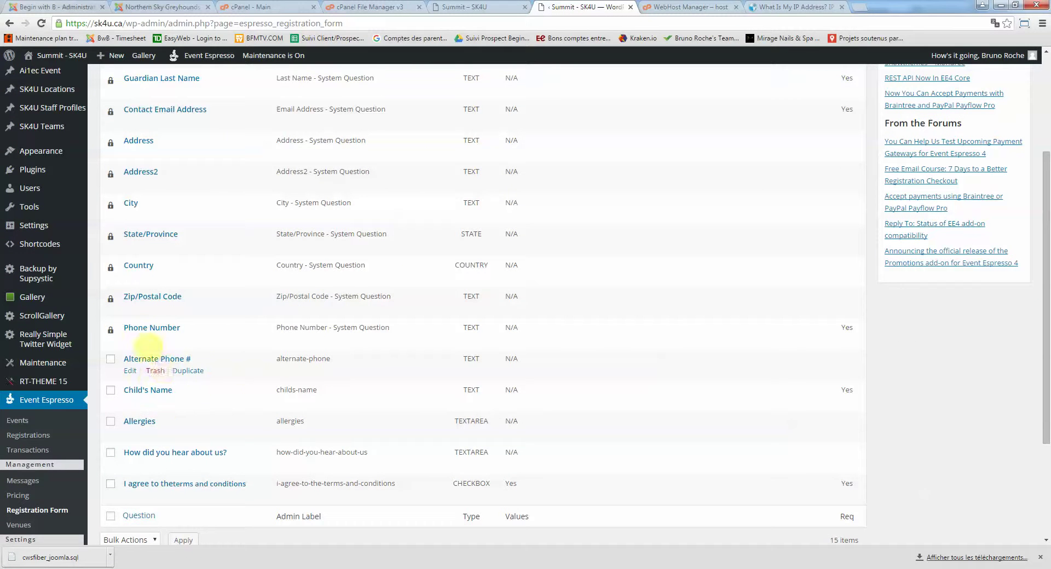
scroll(186, 334, "up", 3)
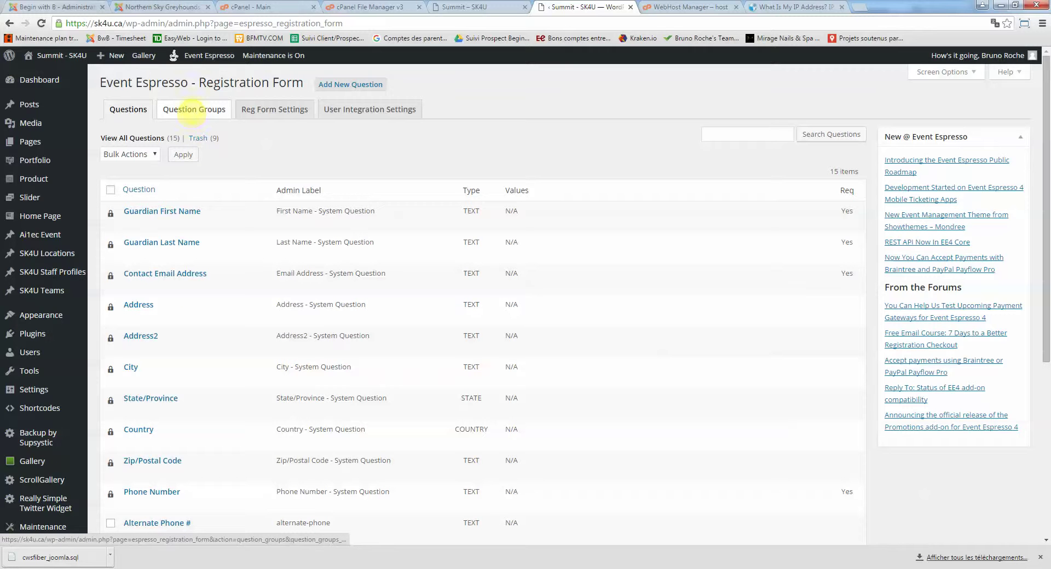
Go to Question Groups, dismiss the tour, and open Required Information for editing
left_click(194, 109)
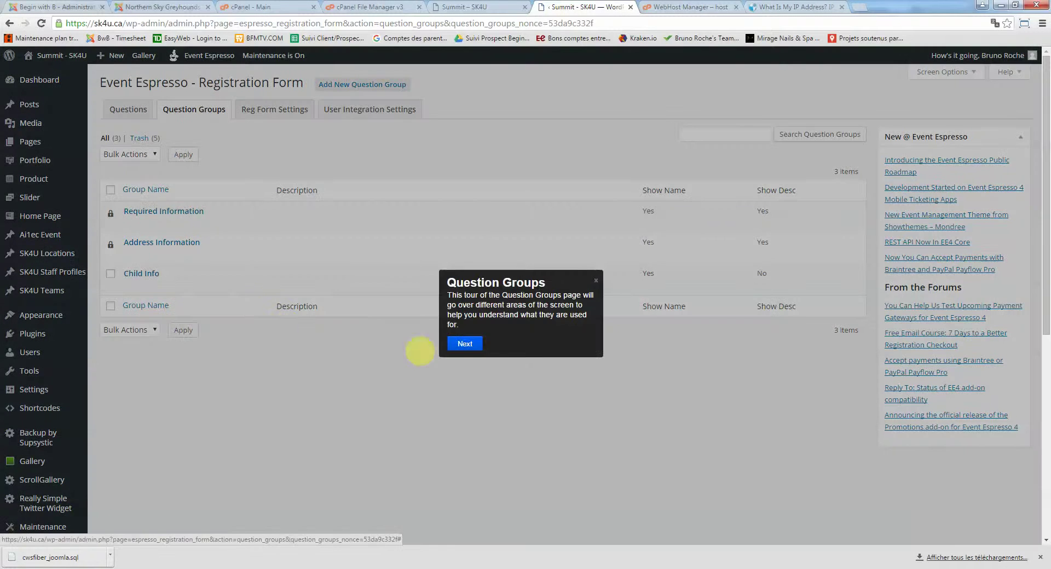
left_click(595, 281)
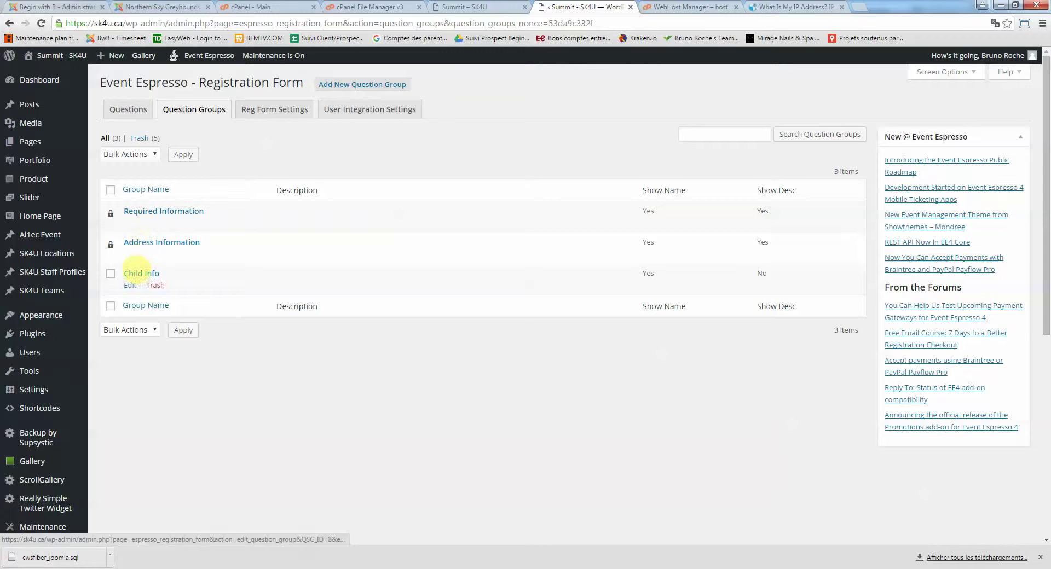
left_click(154, 212)
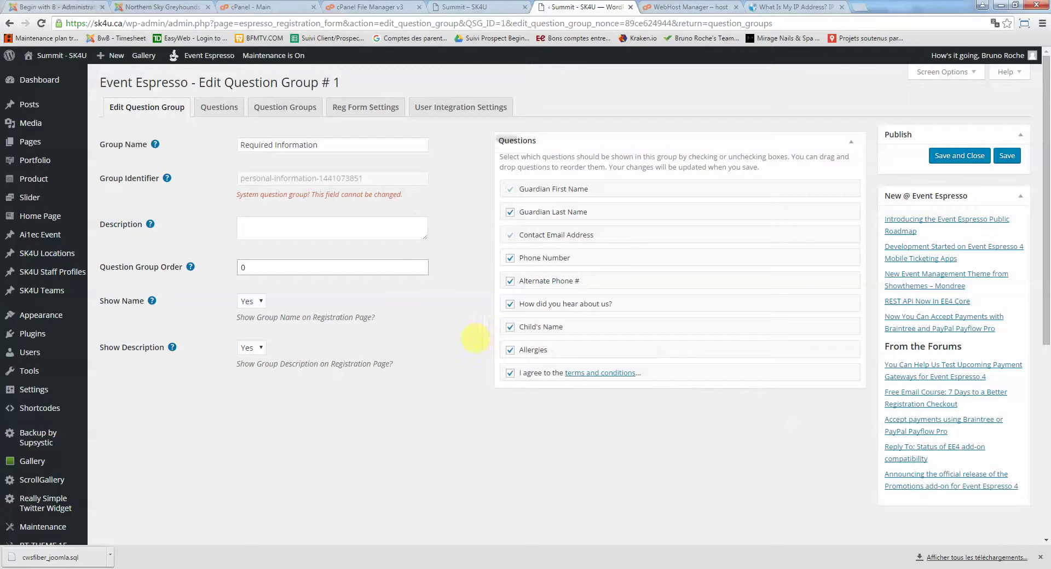
Remove Child's Name from the Required Information group and save it
left_click(510, 327)
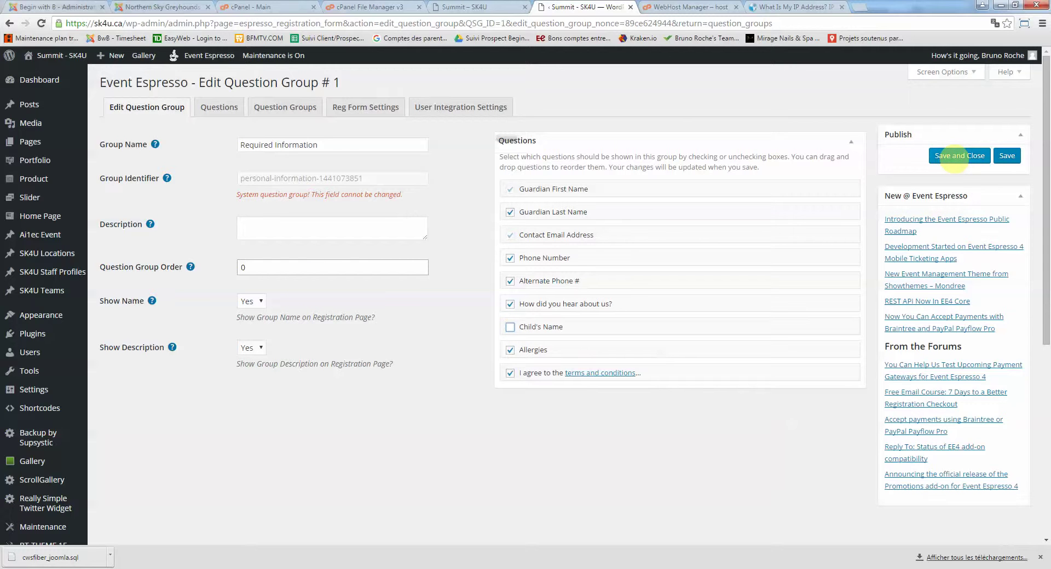
left_click(959, 156)
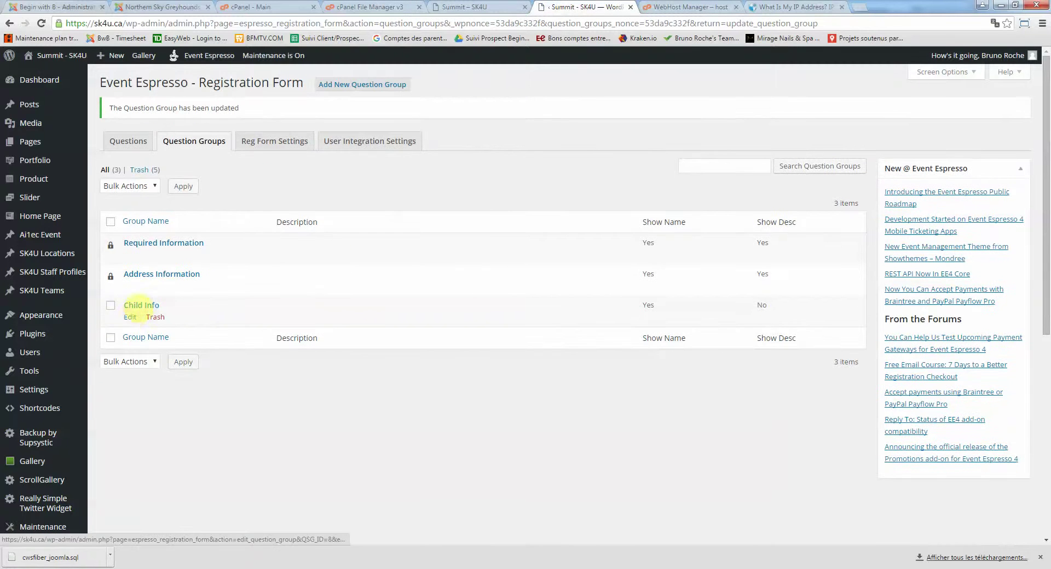
Review the Child Info group's questions, then return to the full Questions list
left_click(133, 315)
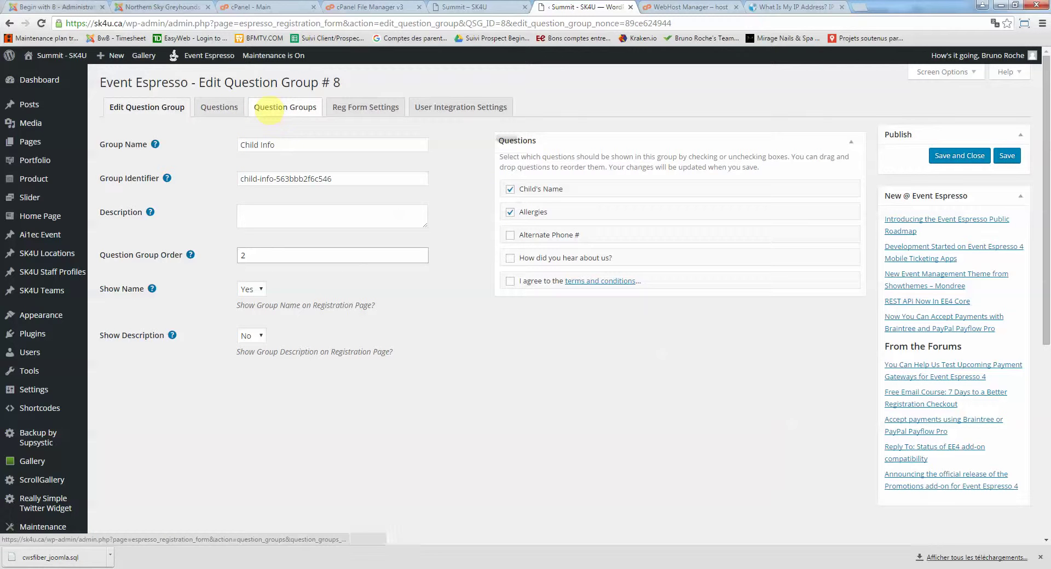
left_click(270, 108)
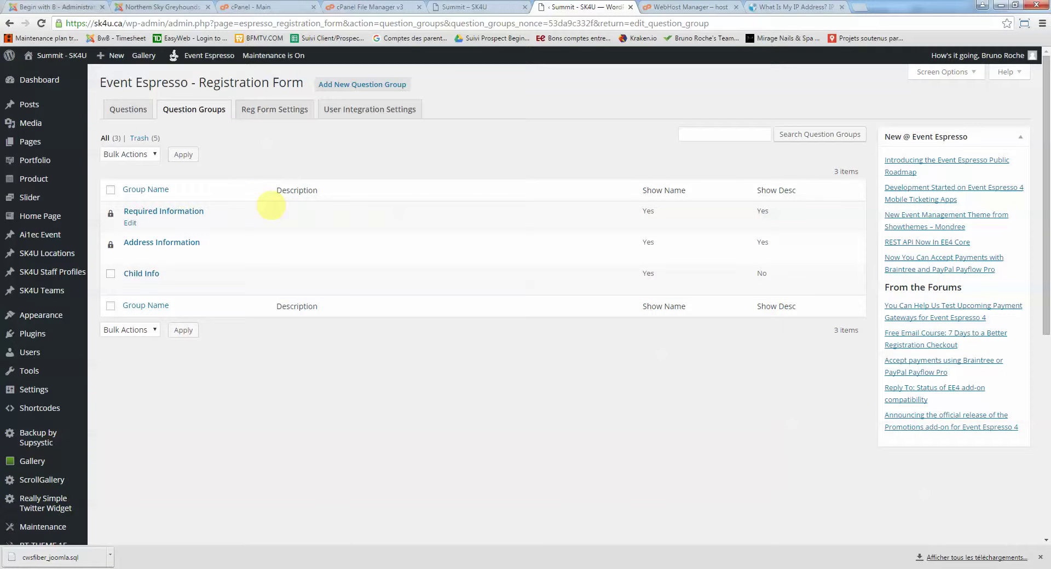
left_click(128, 109)
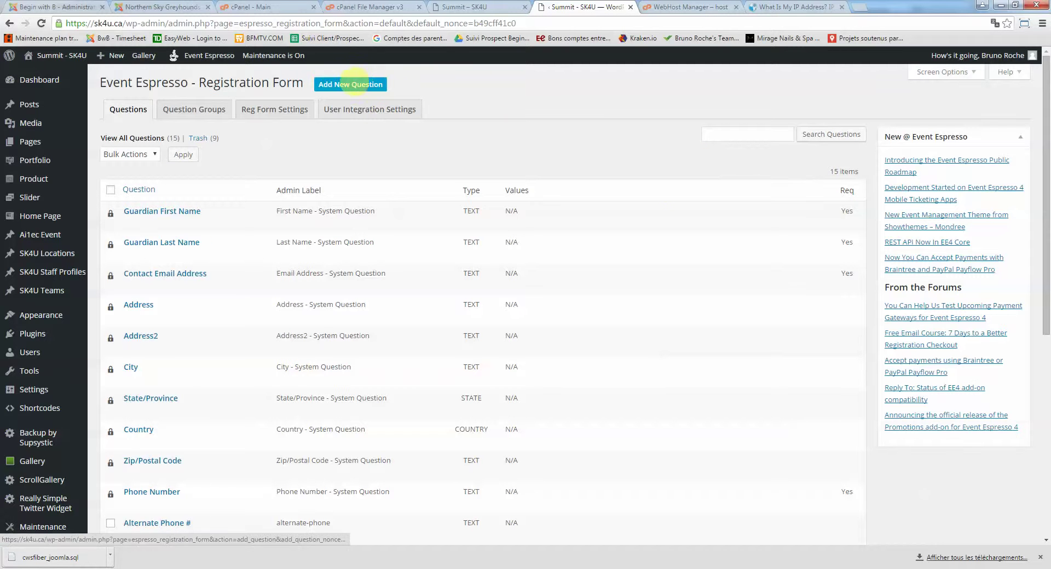
Create required Textarea question 'Specific question 1' with message 'This field is mandatory.'
left_click(353, 84)
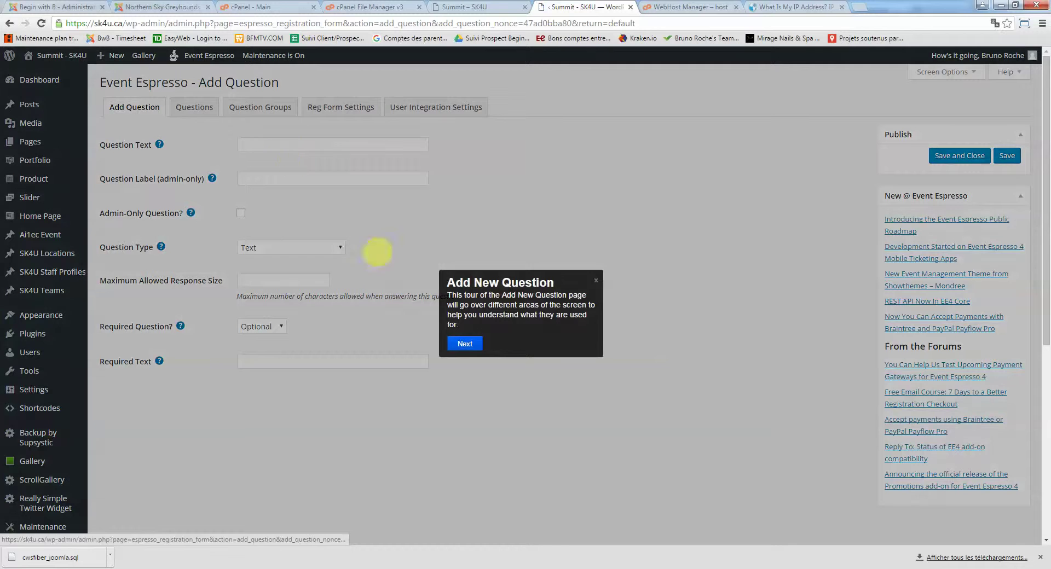
left_click(595, 280)
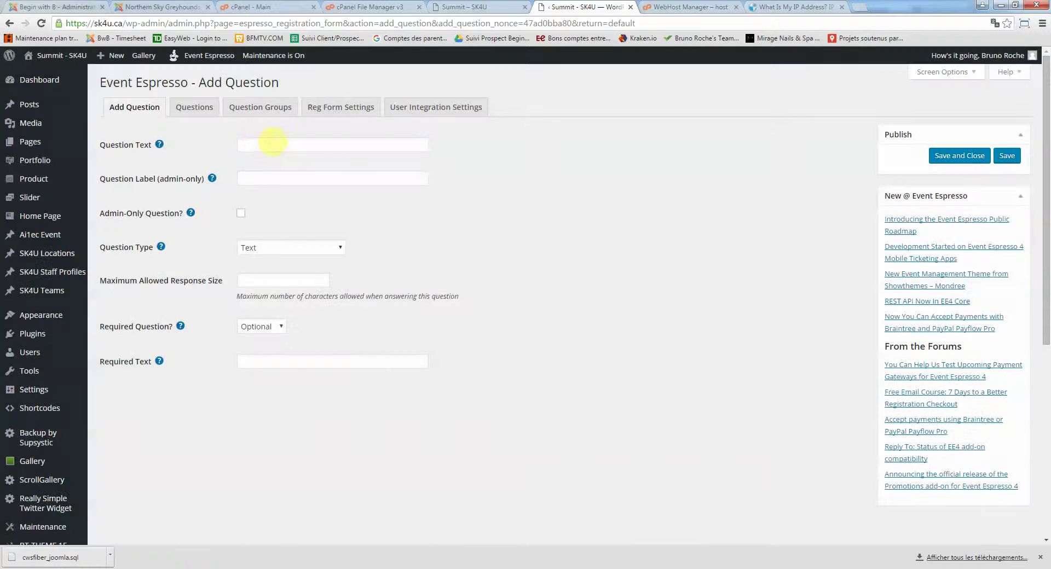
left_click(272, 143)
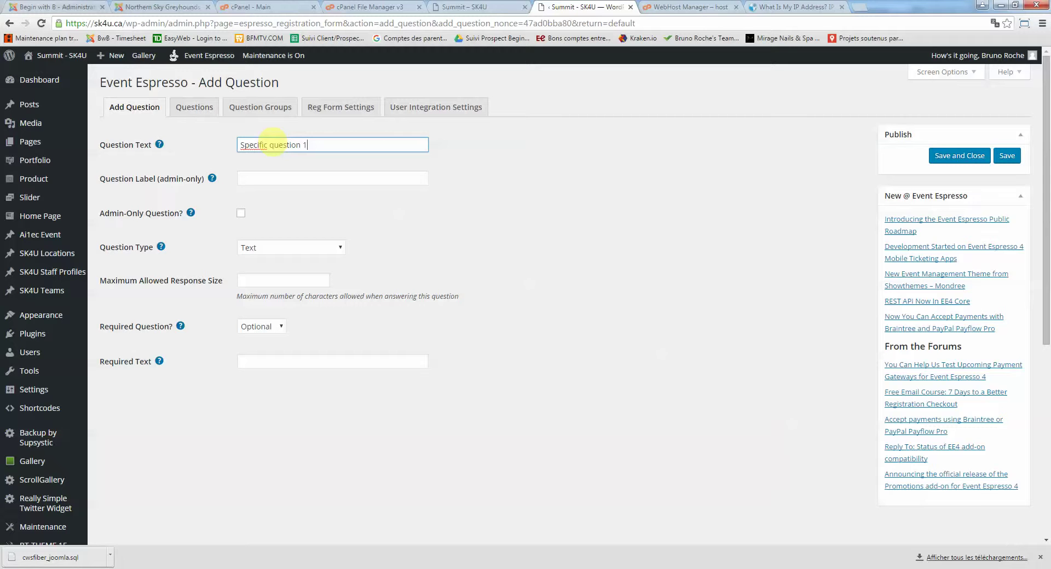
left_click(280, 248)
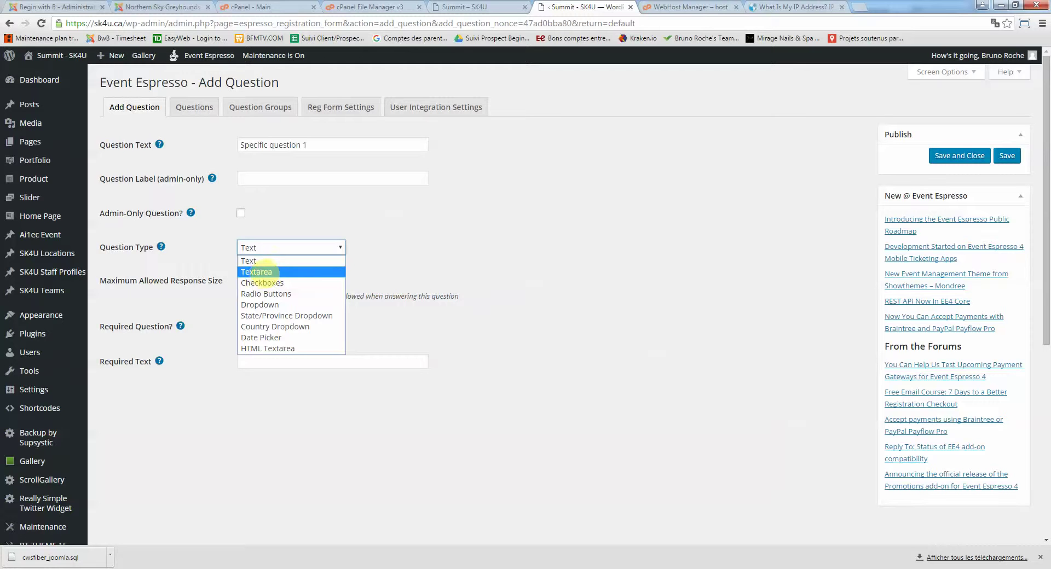
left_click(268, 272)
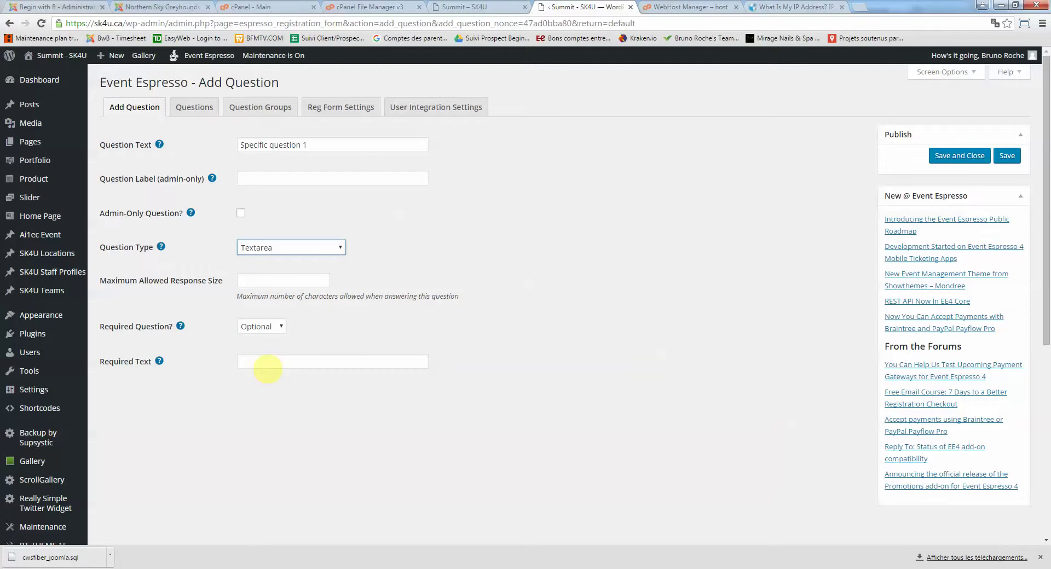
left_click(284, 361)
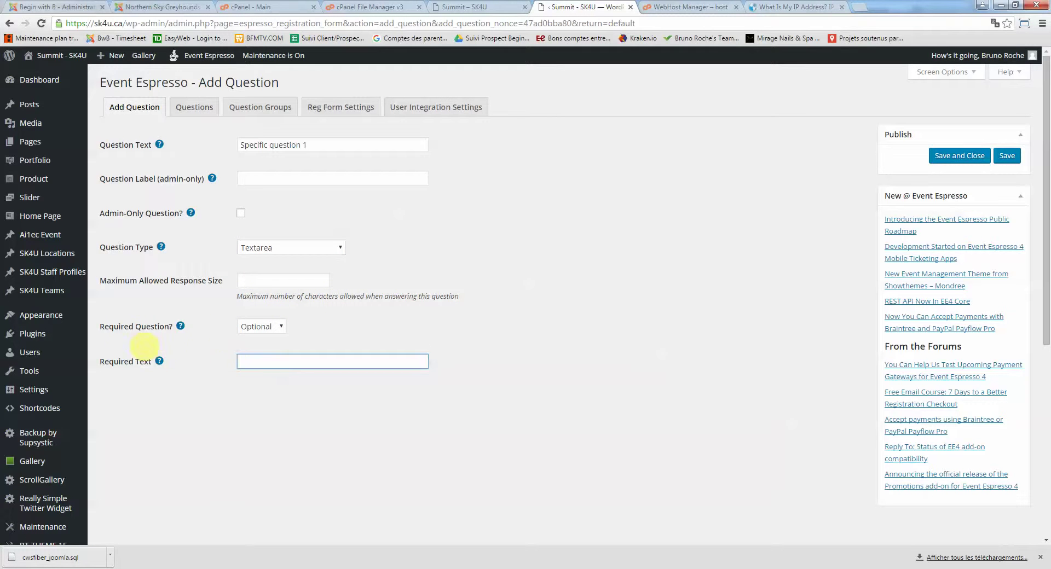
left_click(271, 326)
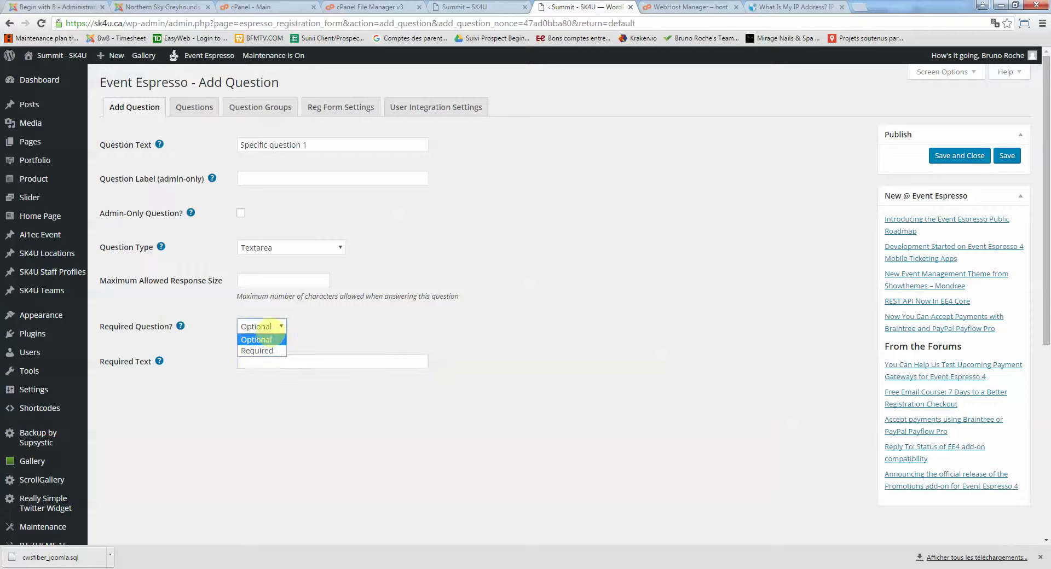
left_click(257, 344)
left_click(263, 363)
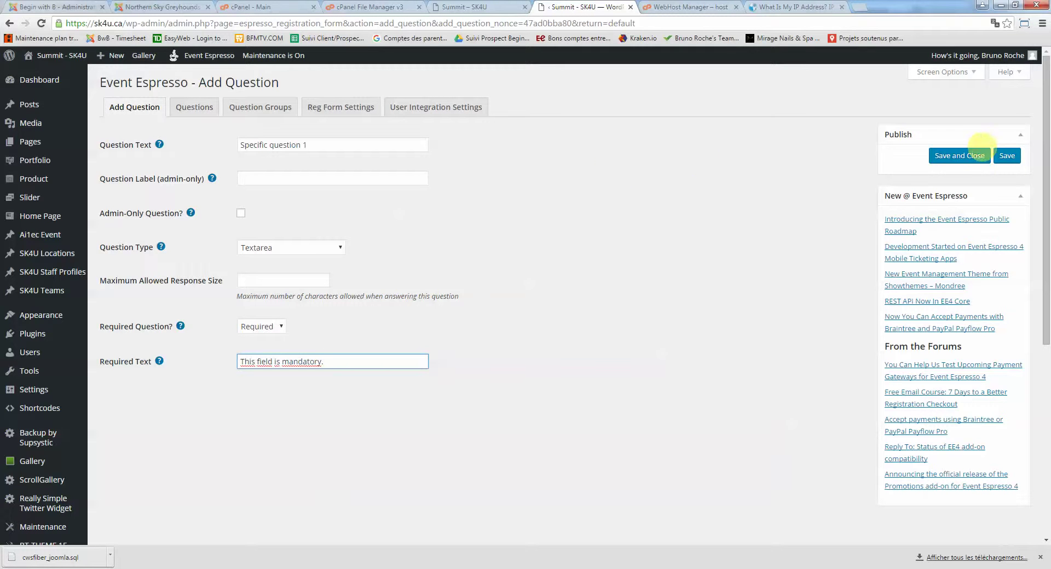
left_click(964, 156)
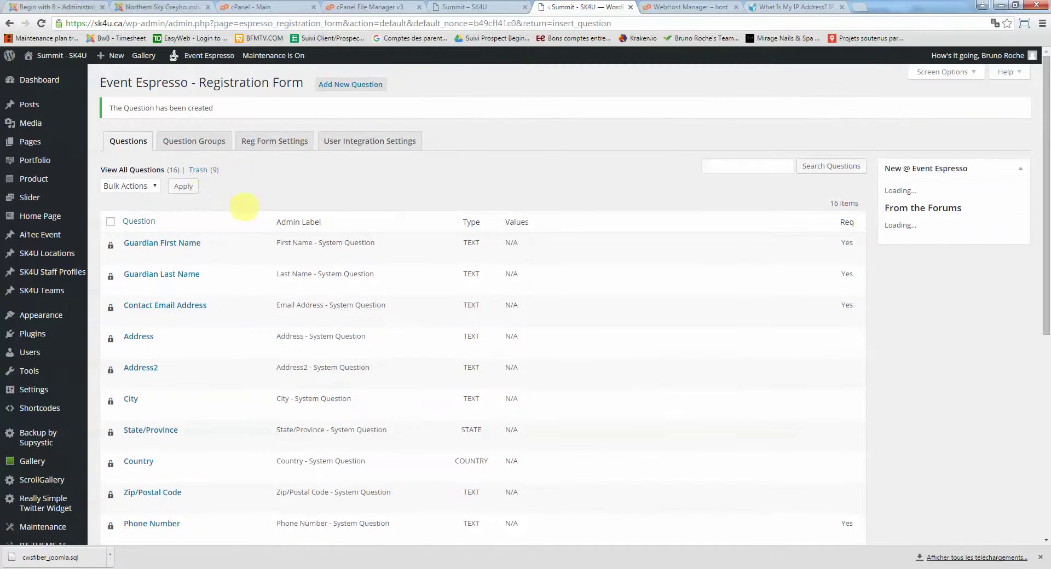
Add optional question 'Specific question 2 for adults' and save it
left_click(181, 140)
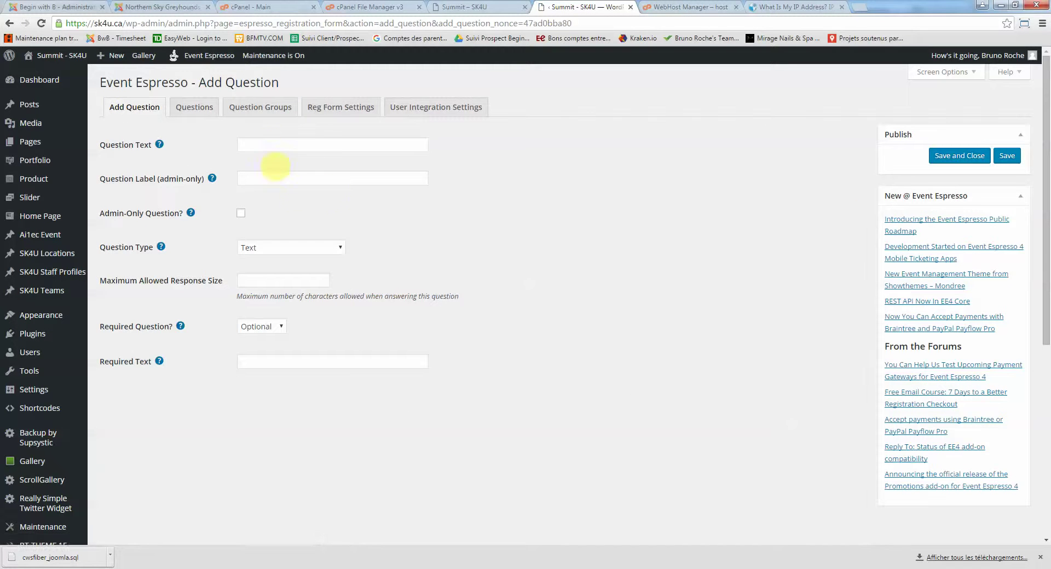
left_click(266, 143)
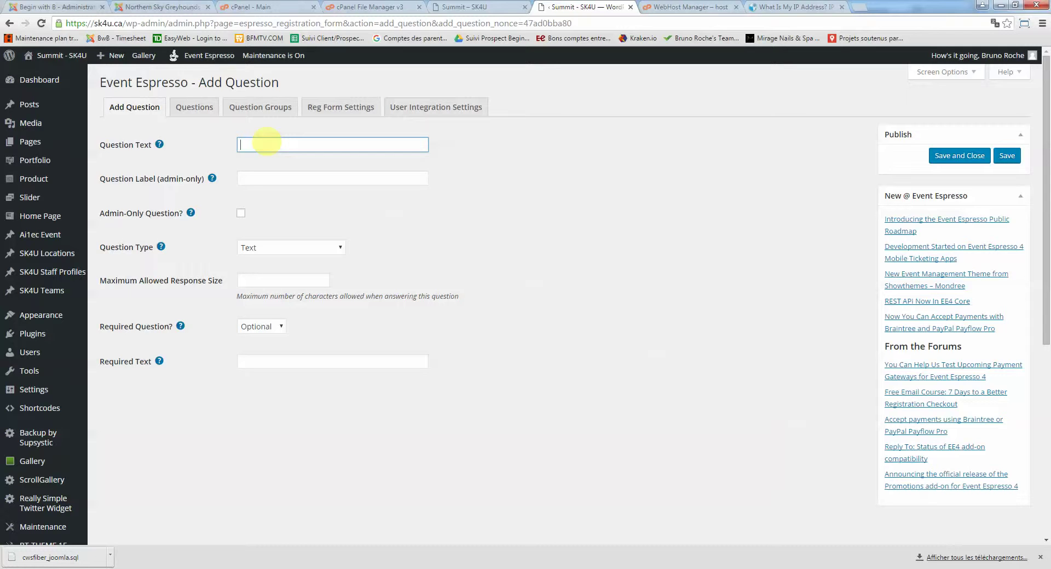
type("Specific")
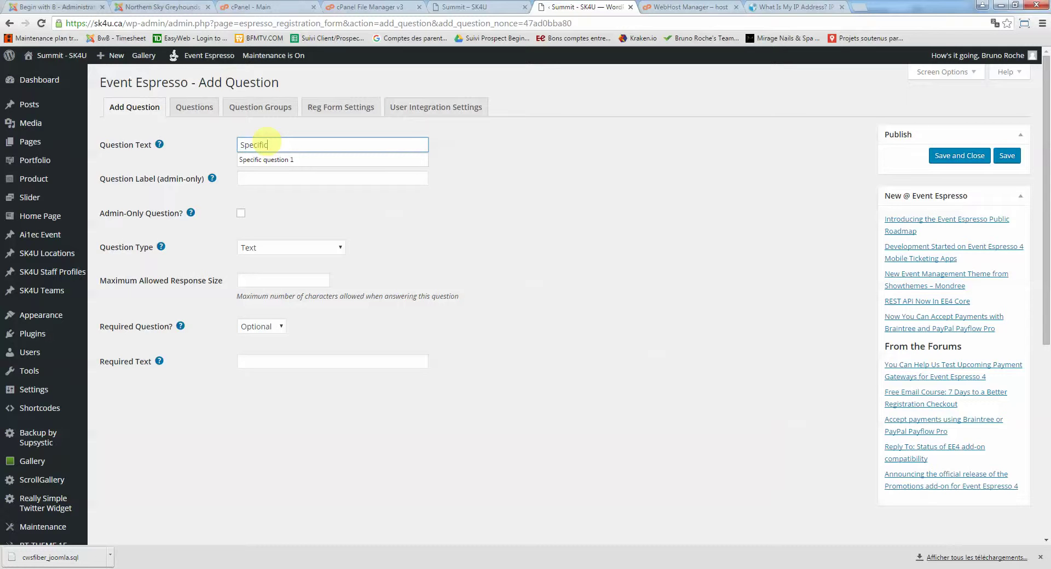
type(" question 2 for adults")
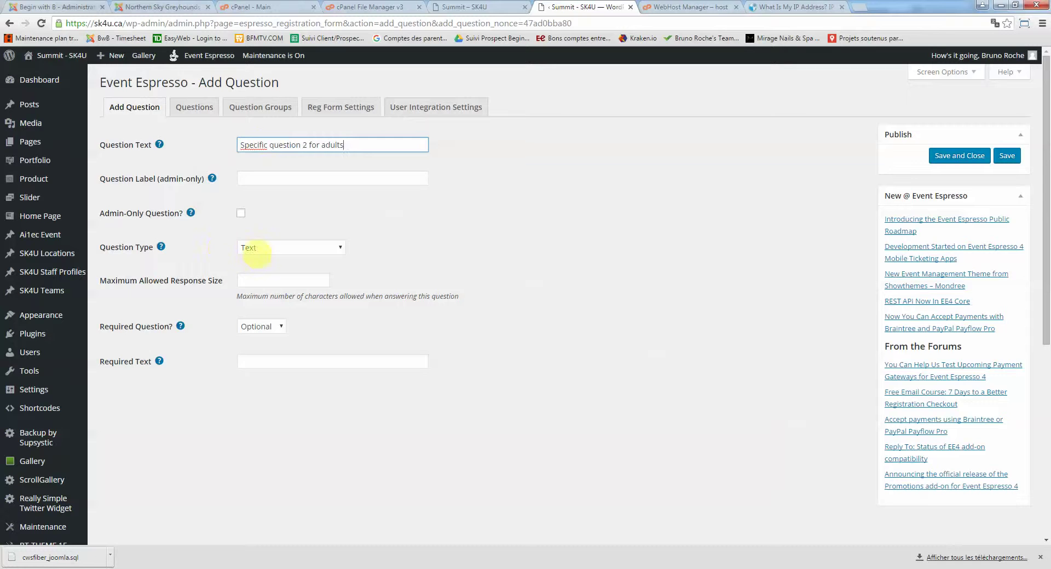
left_click(251, 326)
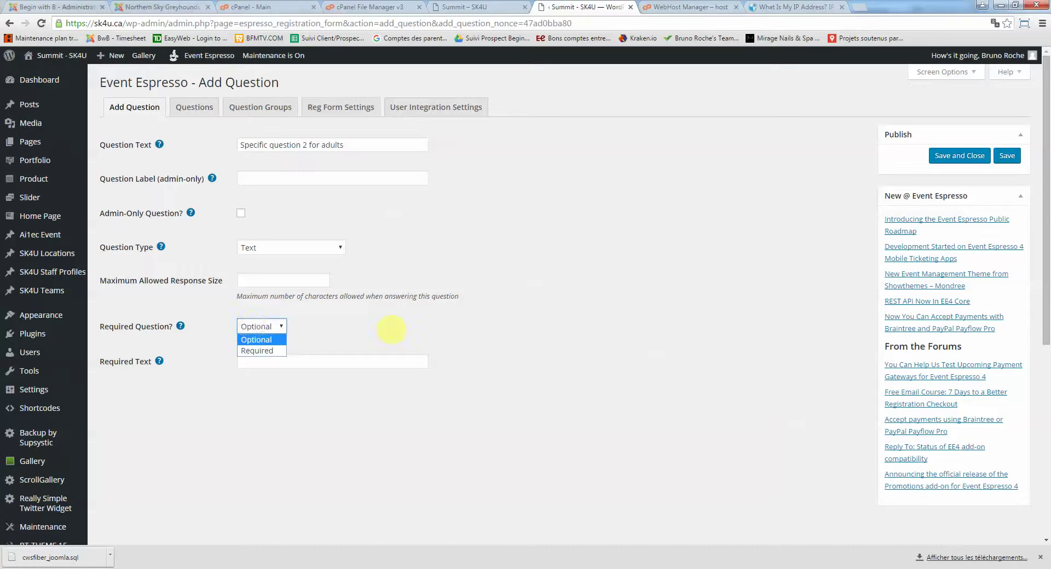
left_click(387, 328)
left_click(957, 155)
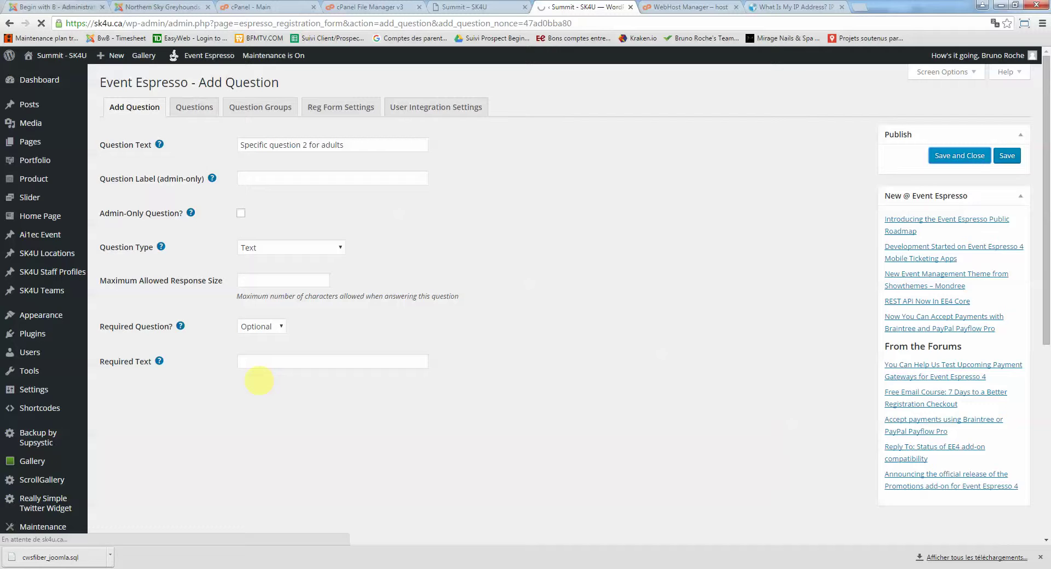
scroll(208, 416, "down", 5)
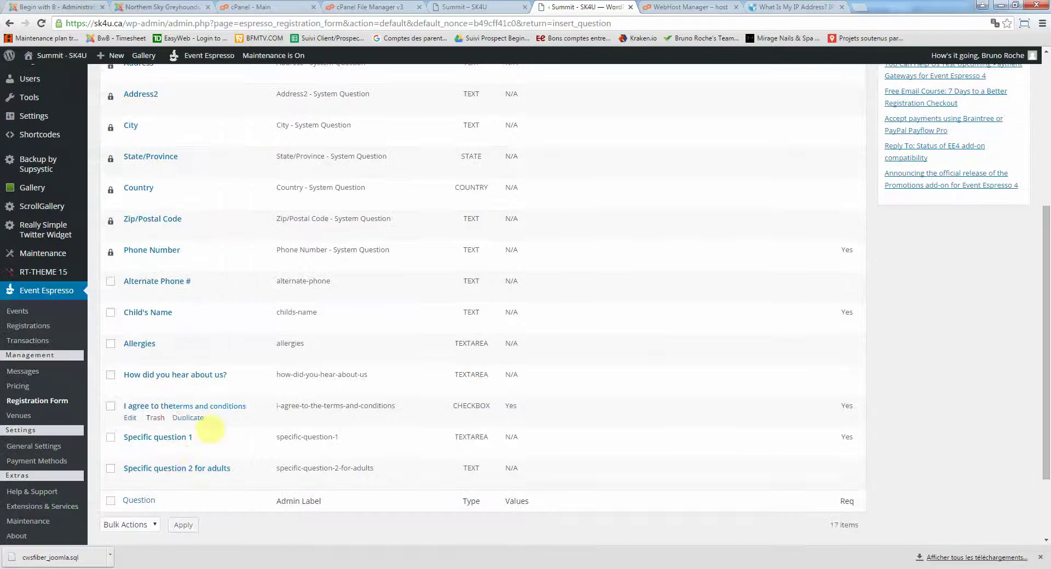
scroll(180, 457, "up", 5)
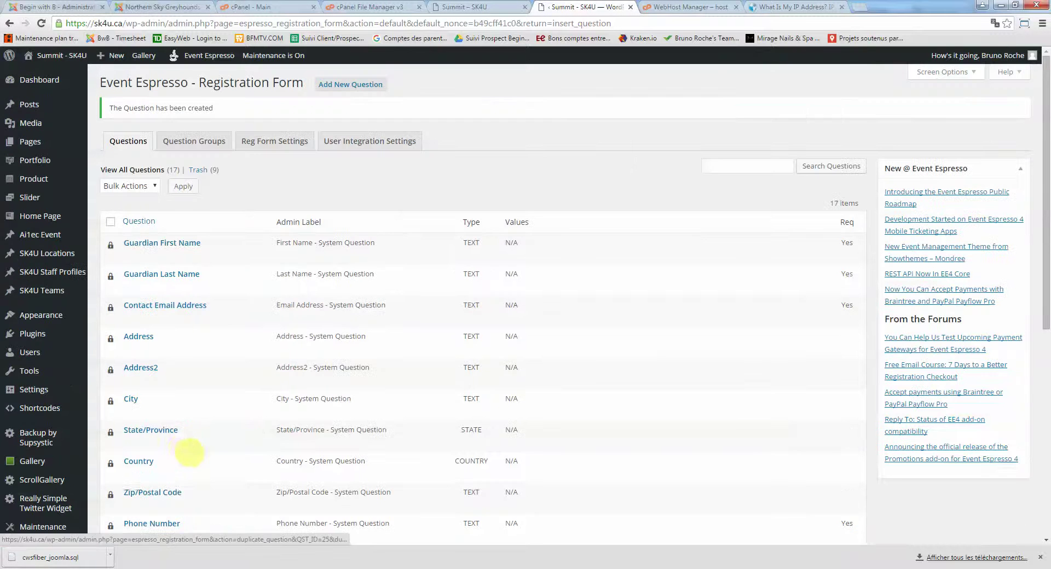
Create group 'Adult registrant info' with Specific question 1 and Specific question 2 for adults
left_click(211, 135)
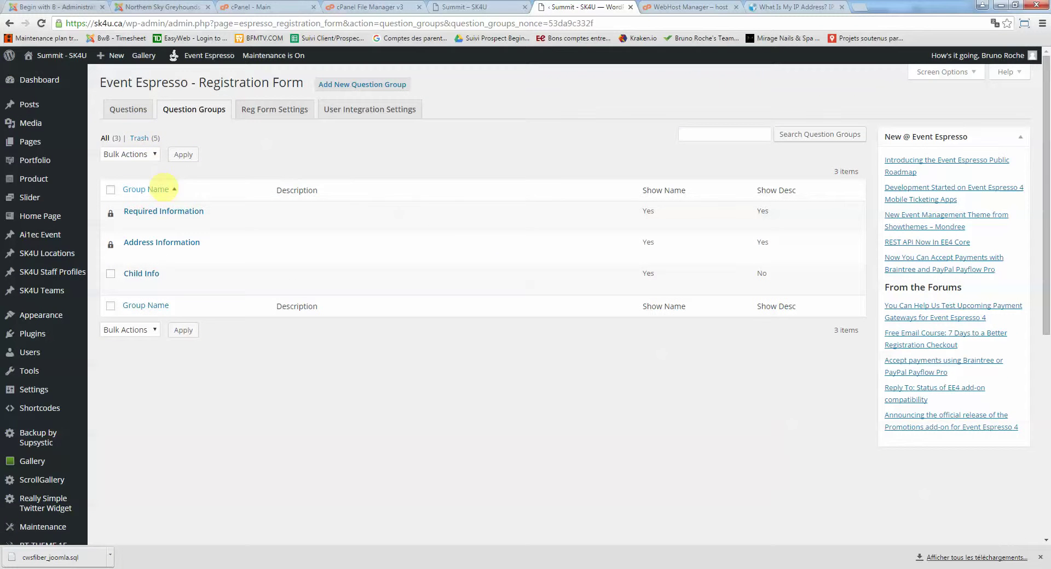
left_click(362, 84)
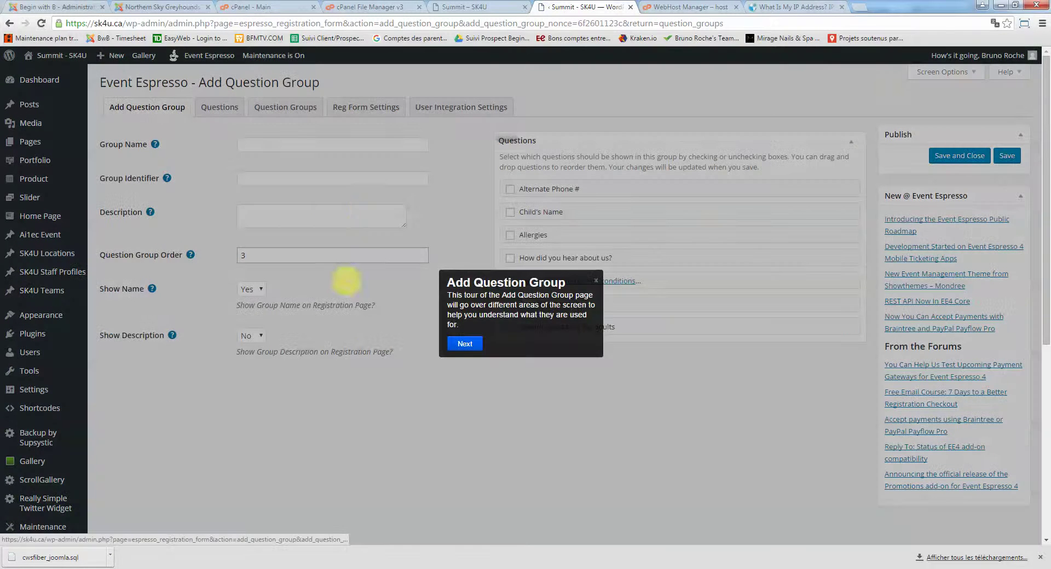
left_click(596, 281)
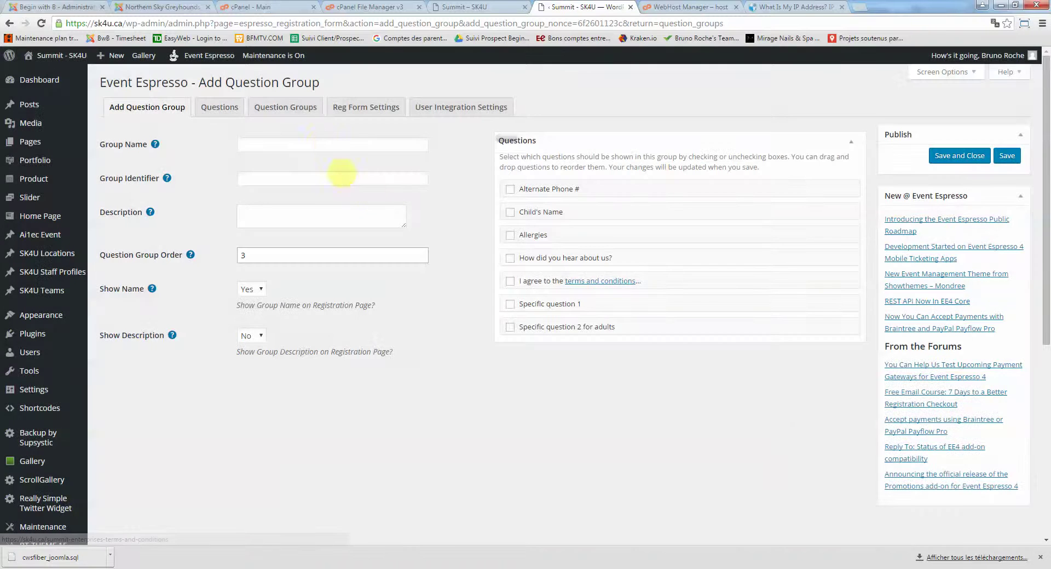
left_click(321, 143)
type("Regis")
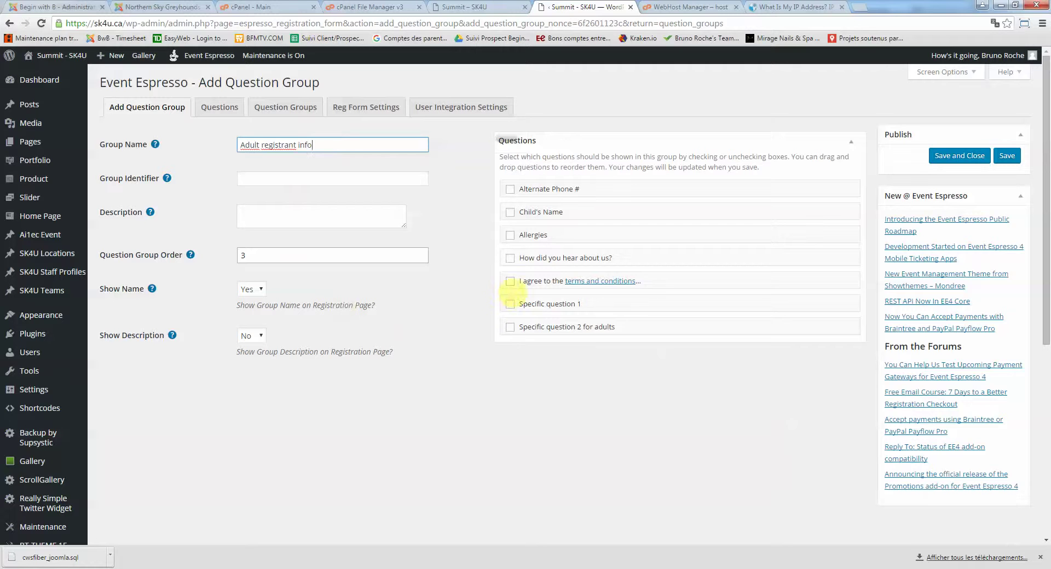
left_click(510, 303)
left_click(510, 327)
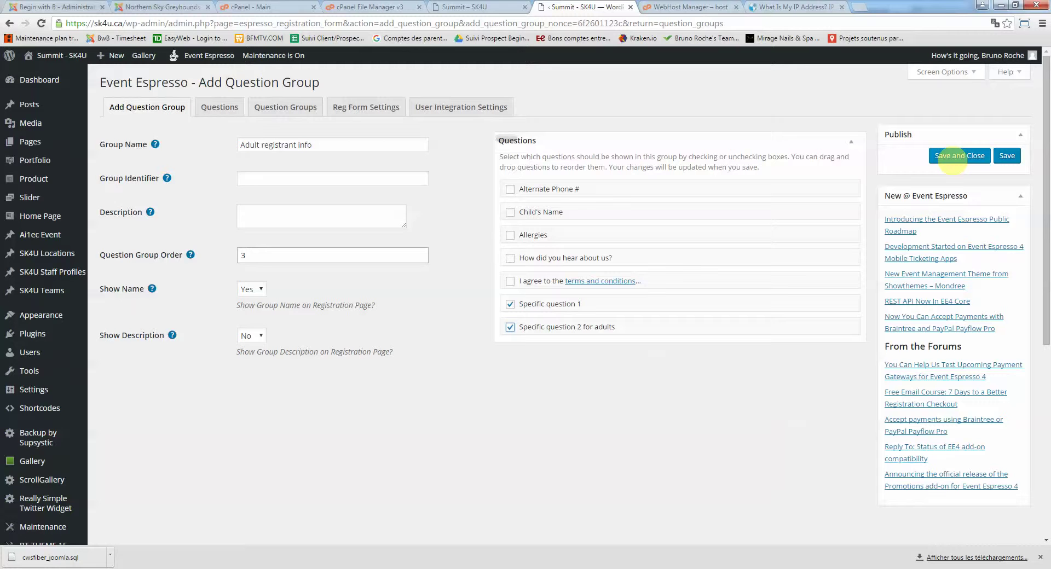
left_click(952, 157)
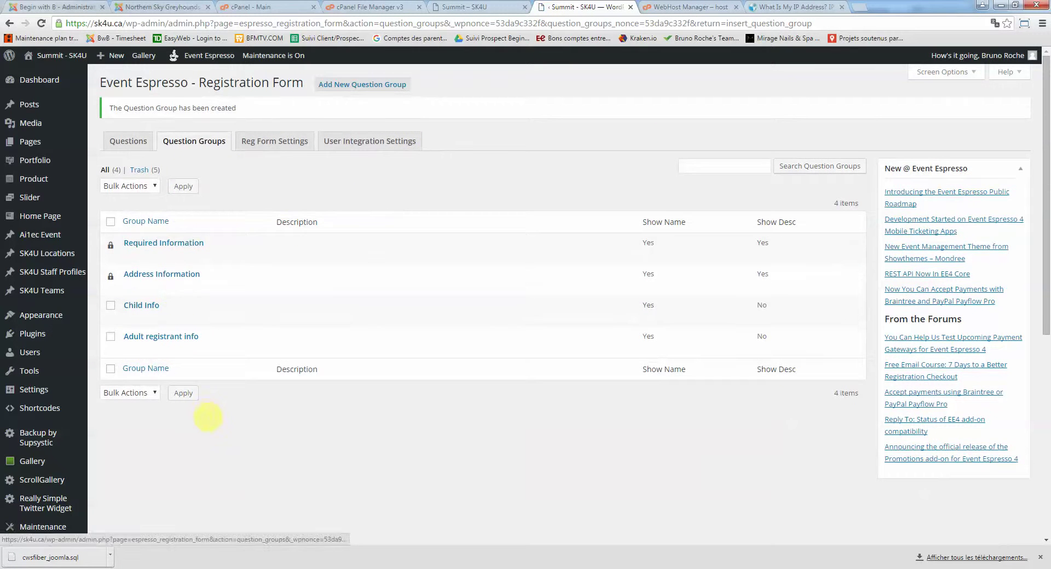
Open the Events list in a new tab and go to the 'test' event's edit page
scroll(192, 441, "down", 2)
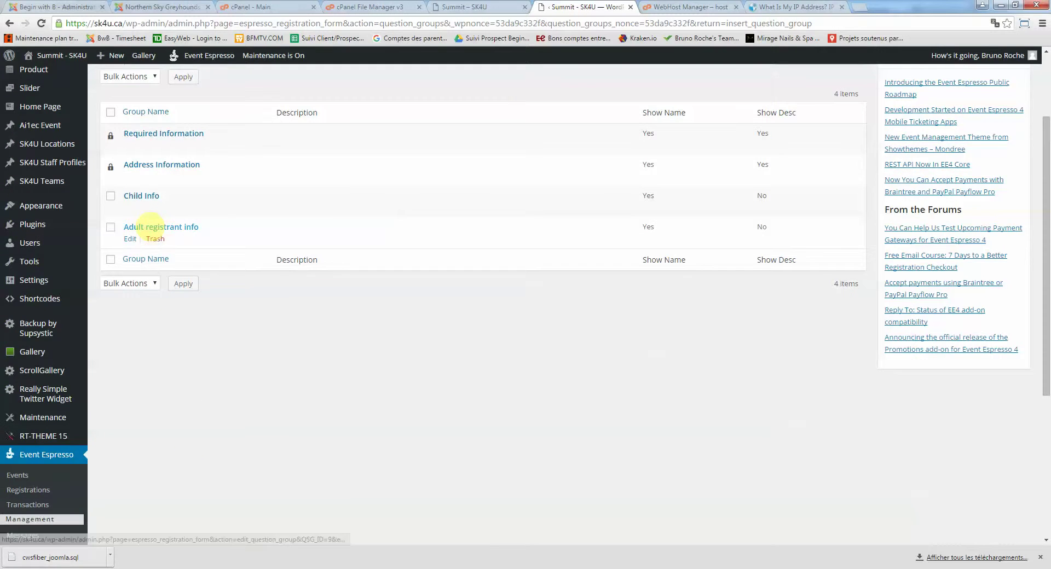
scroll(150, 342, "down", 2)
scroll(17, 365, "down", 1)
right_click(18, 366)
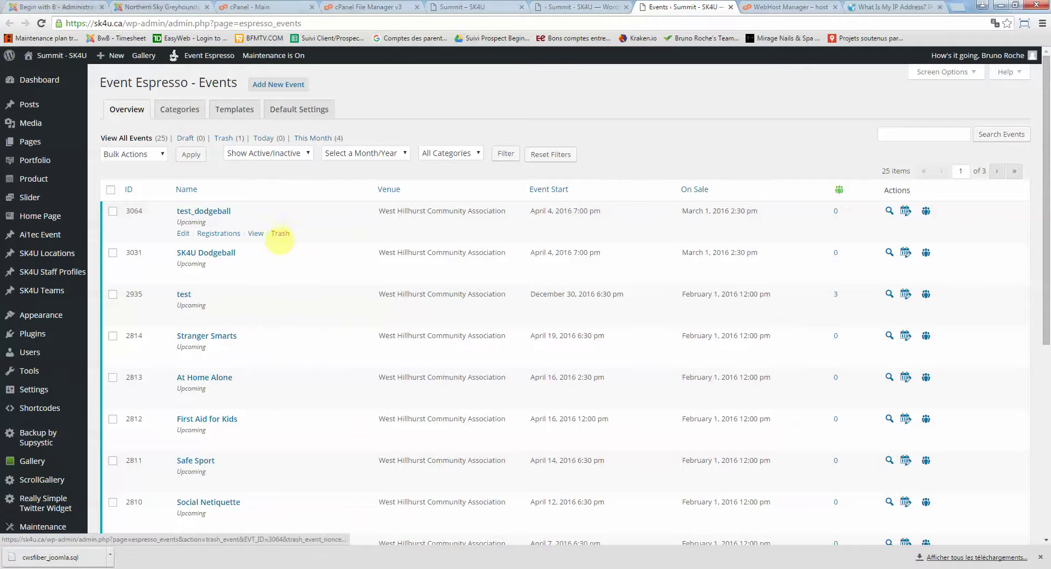
scroll(269, 243, "down", 1)
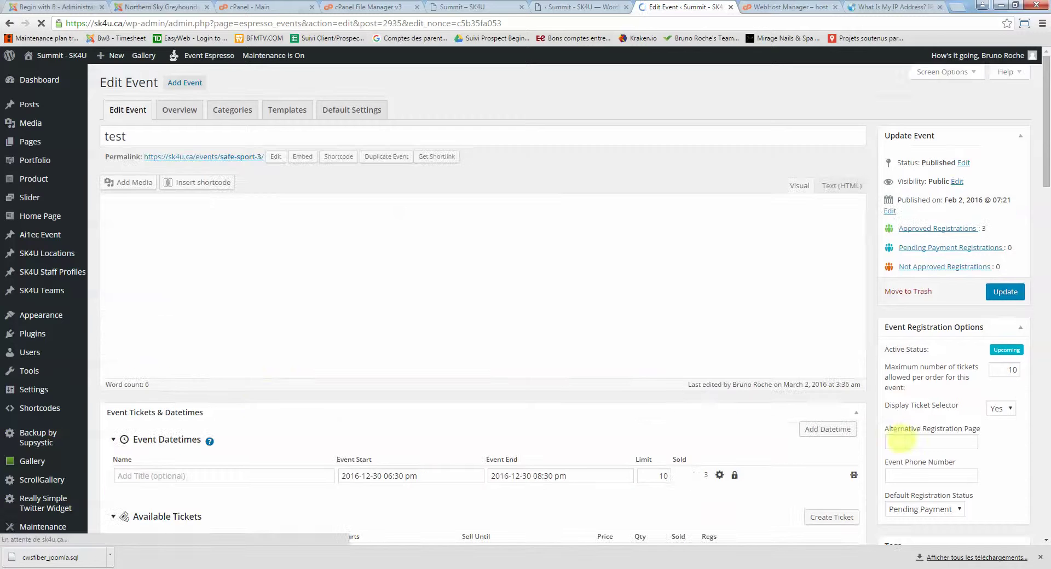
scroll(861, 438, "down", 8)
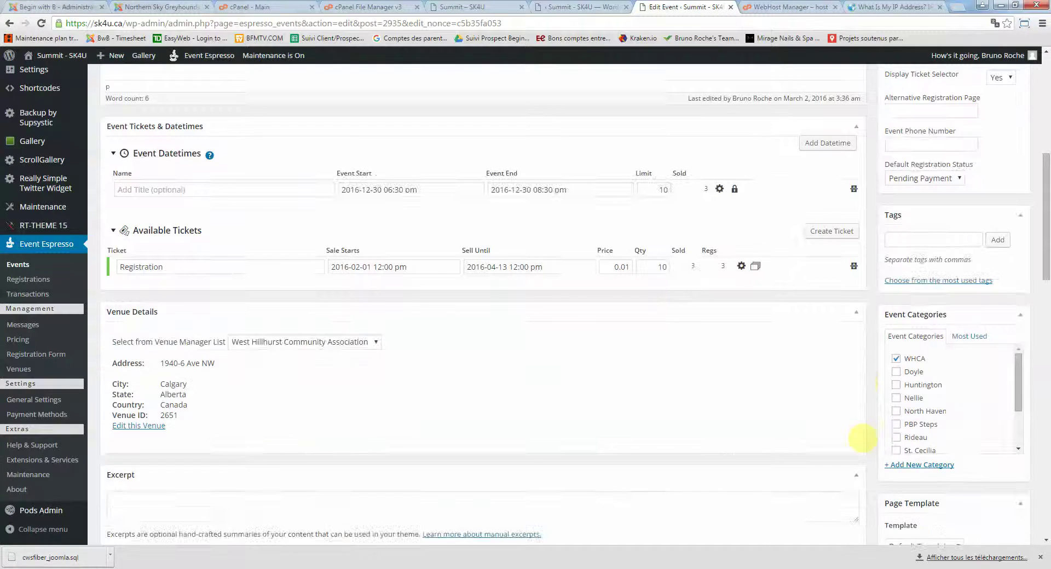
Tick Adult registrant info for the primary registrant, adjust Child Info, and update event 'test'
scroll(861, 438, "down", 5)
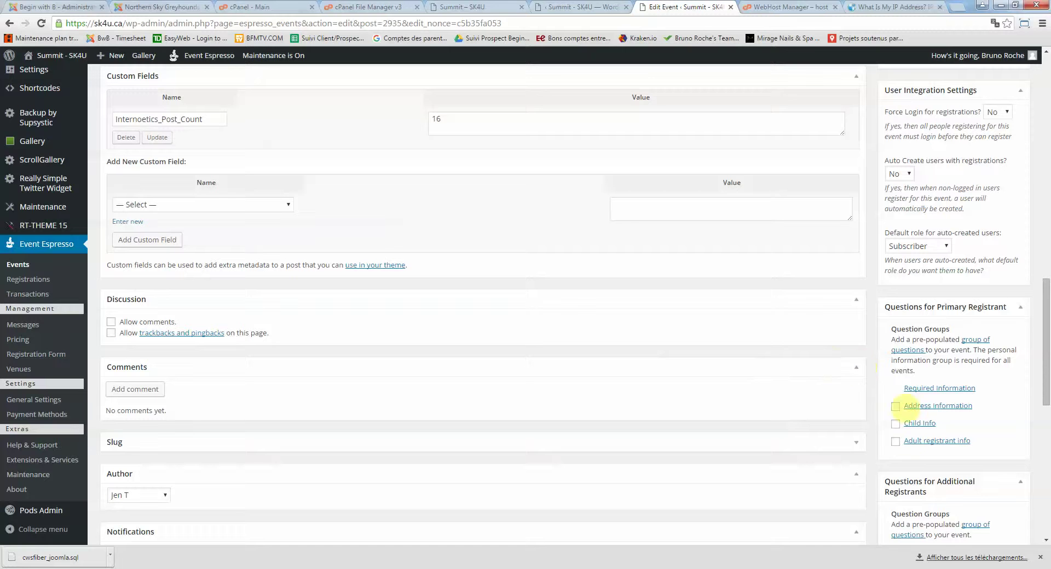
left_click(895, 441)
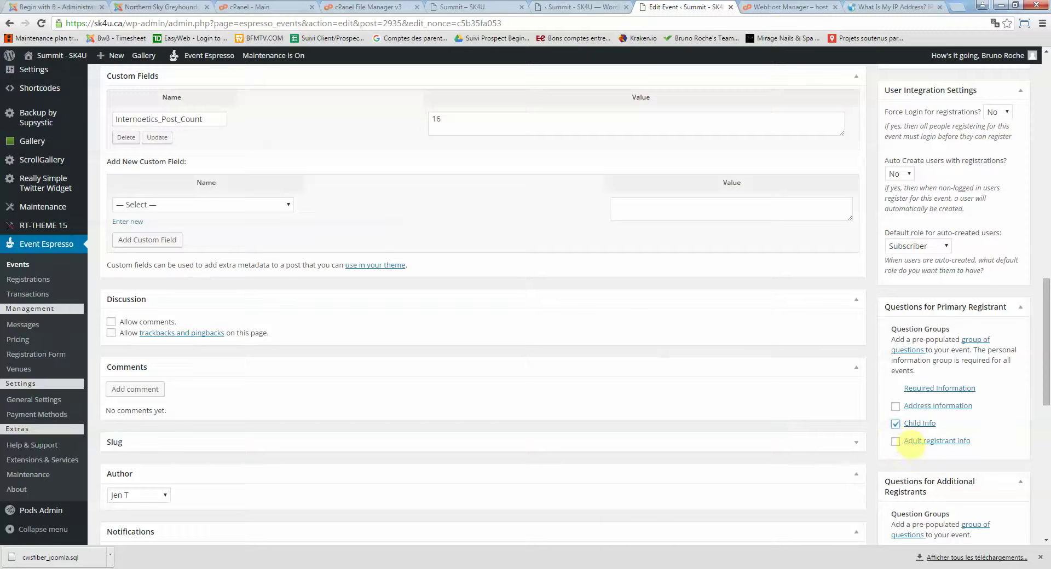
left_click(895, 424)
scroll(774, 470, "up", 15)
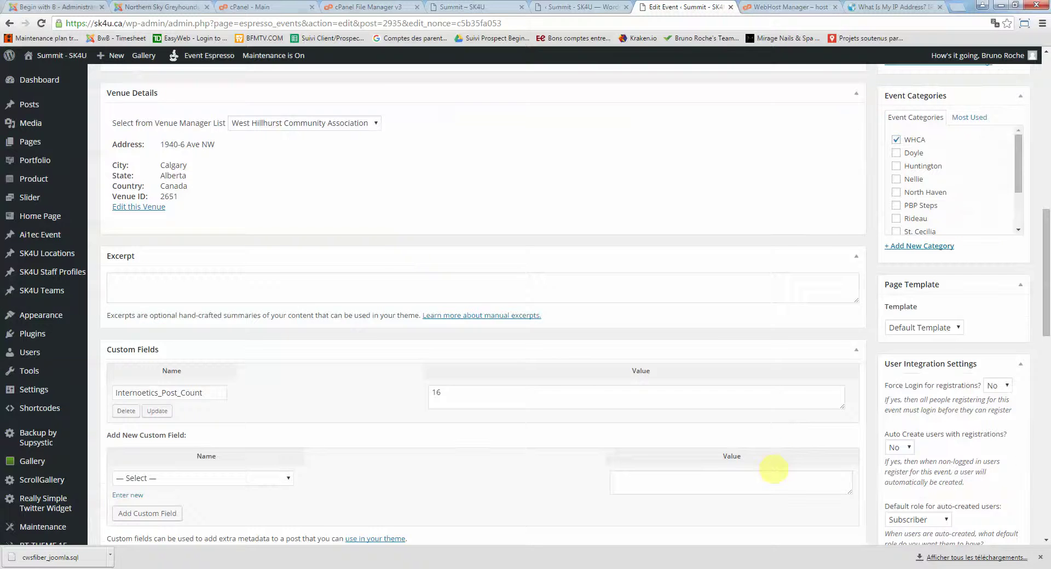
left_click(1004, 342)
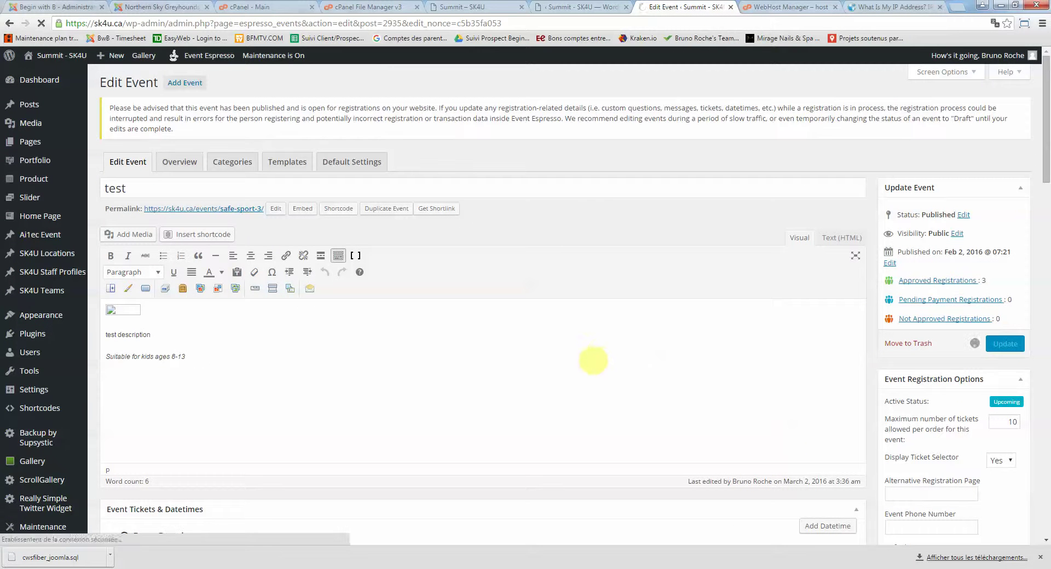
scroll(622, 327, "down", 15)
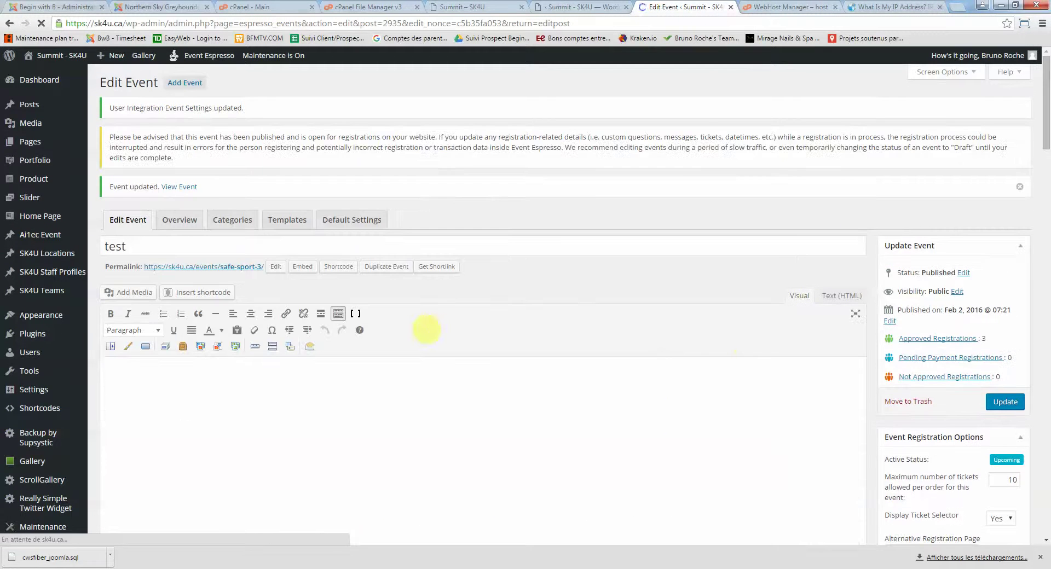
Tick Adult registrant info under Questions for Additional Registrants
scroll(726, 346, "down", 15)
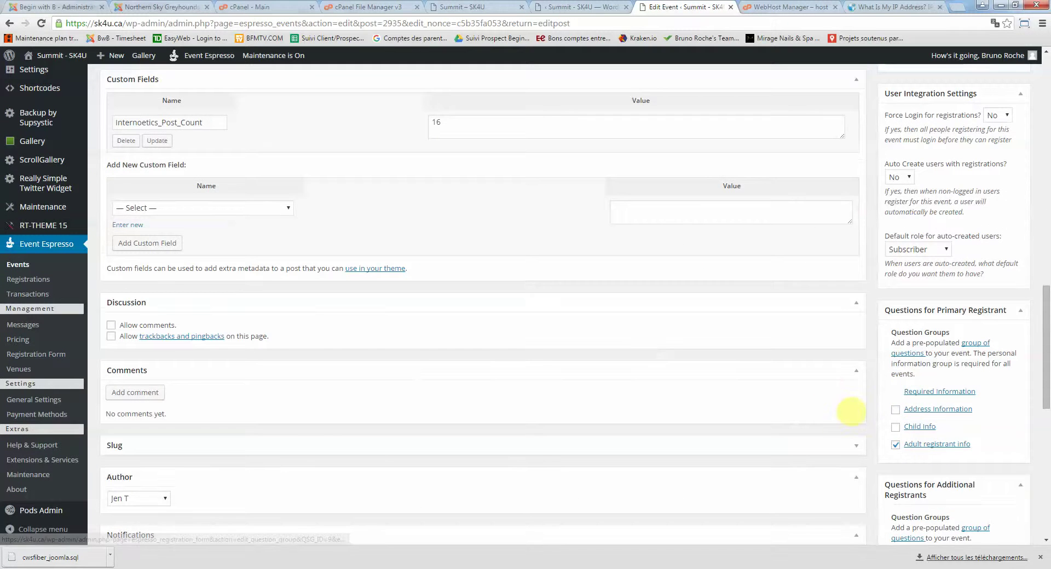
scroll(873, 400, "down", 3)
scroll(916, 353, "down", 1)
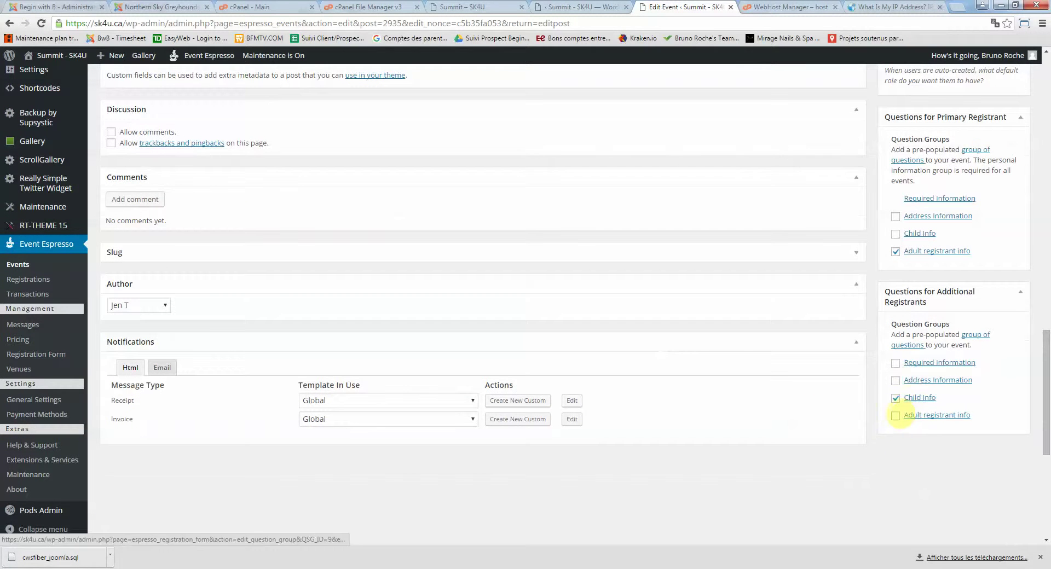
left_click(894, 444)
scroll(880, 431, "up", 10)
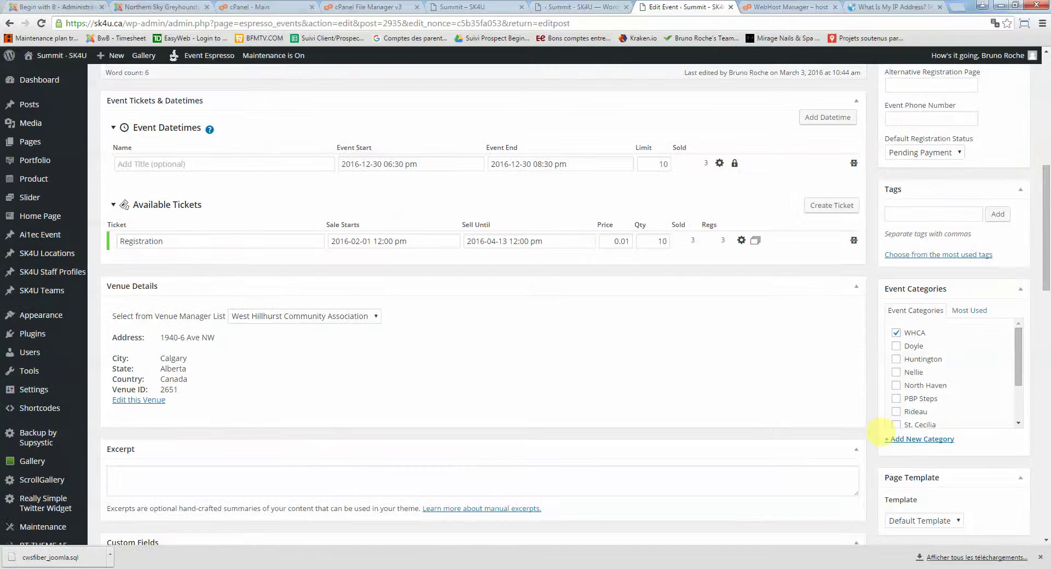
scroll(881, 432, "up", 5)
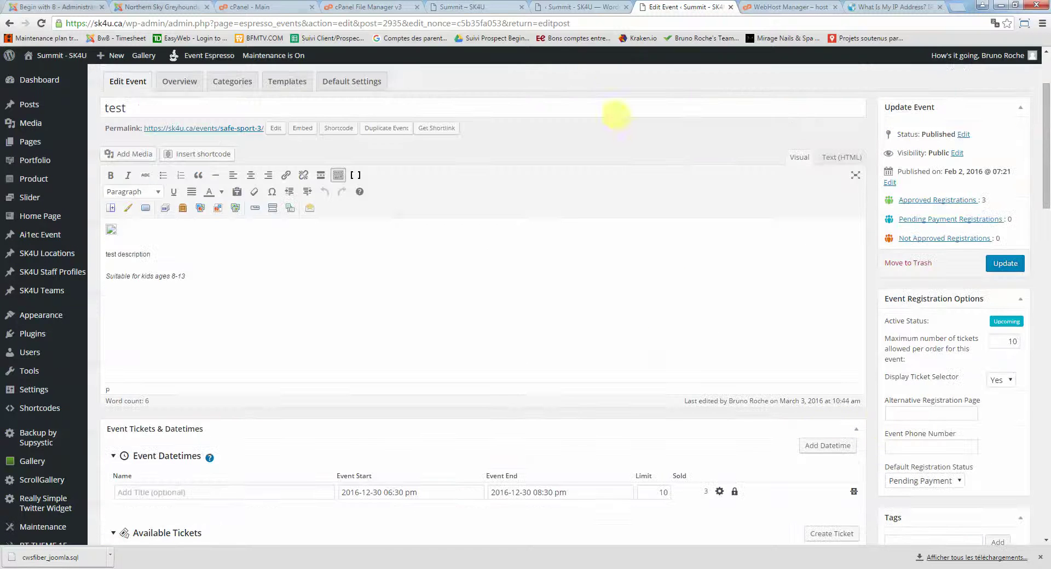
left_click(564, 7)
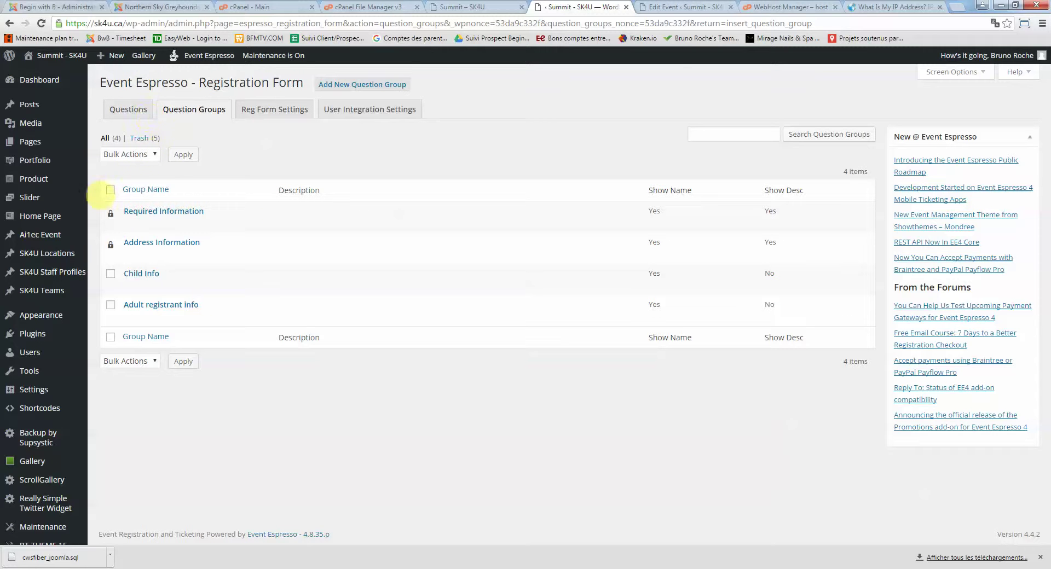
left_click(687, 6)
scroll(936, 342, "down", 4)
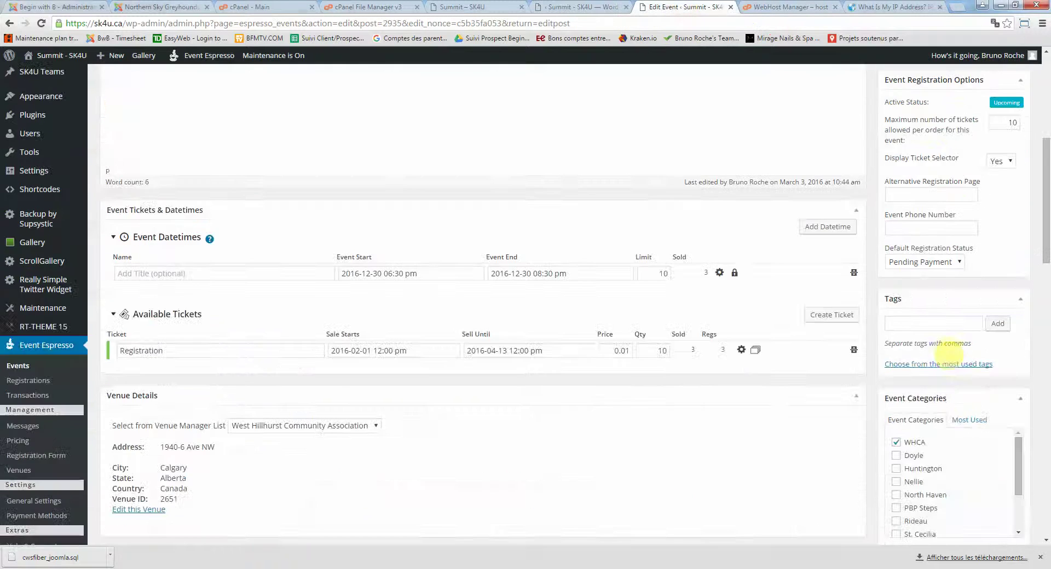
scroll(950, 351, "down", 5)
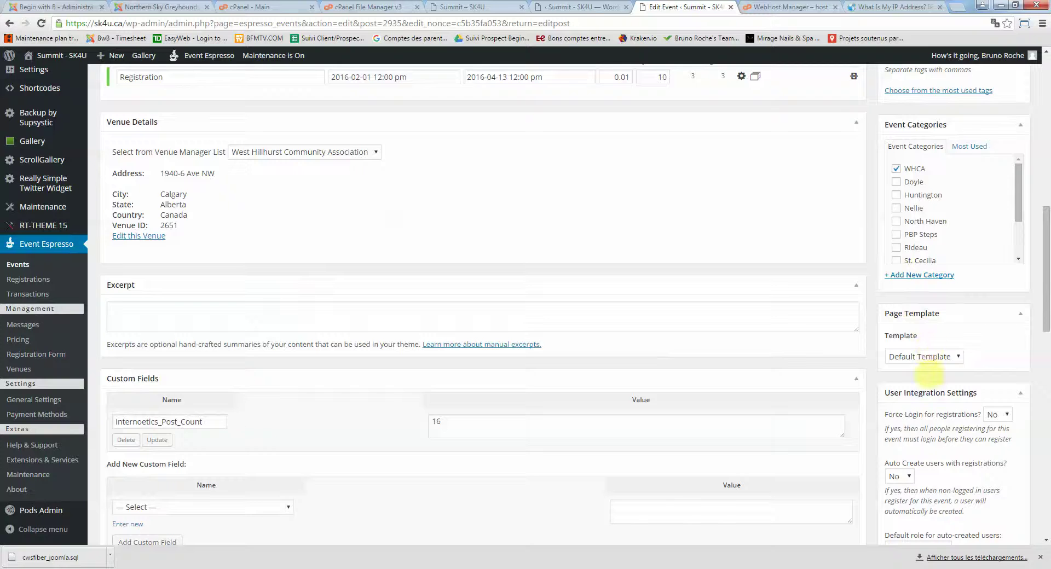
scroll(928, 375, "down", 7)
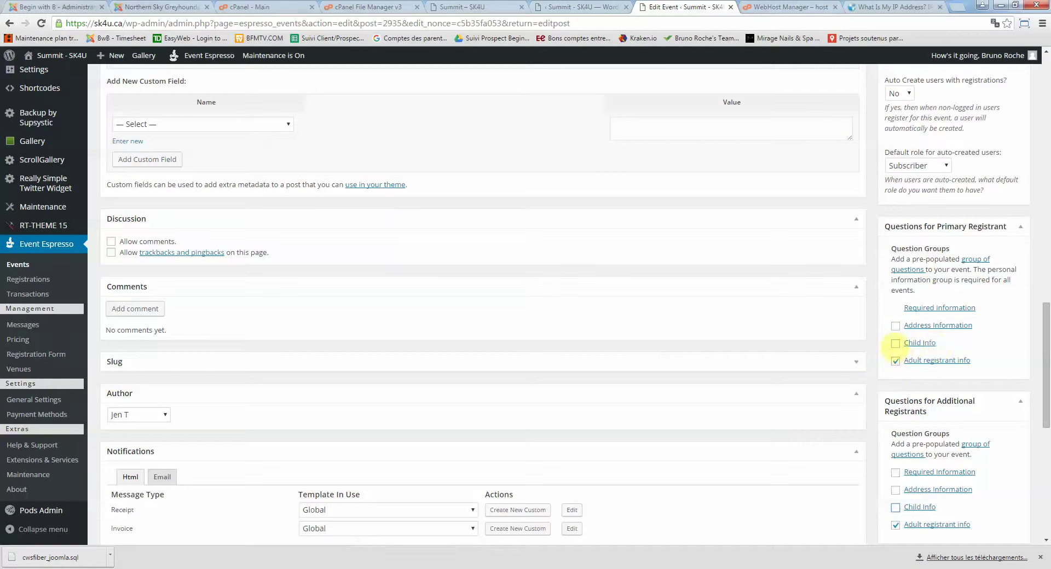
scroll(876, 442, "down", 2)
scroll(872, 445, "up", 20)
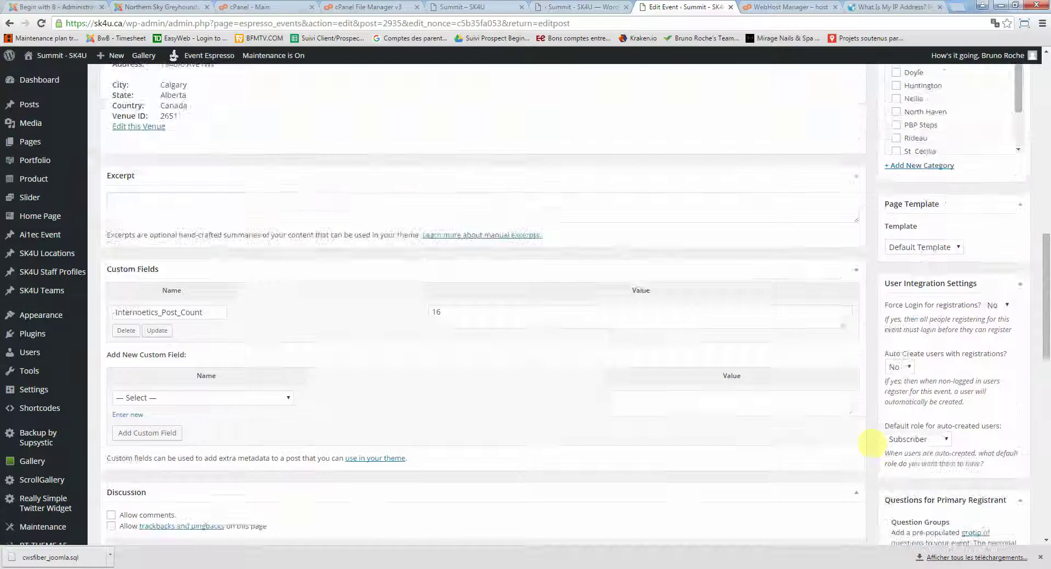